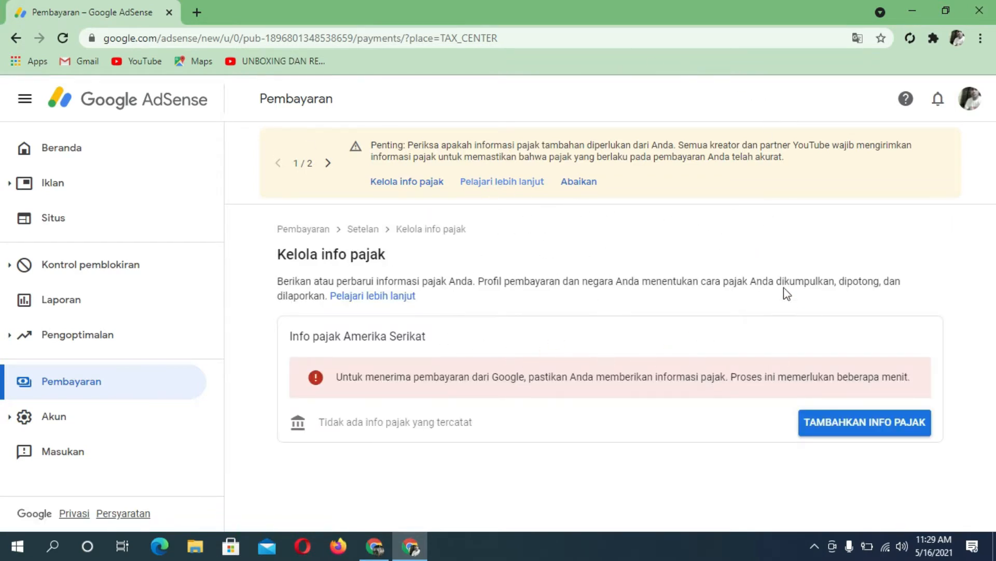
Step: Start adding US tax info and confirm identity with the Google account password
{"action": "left_click", "coordinate": [883, 429]}
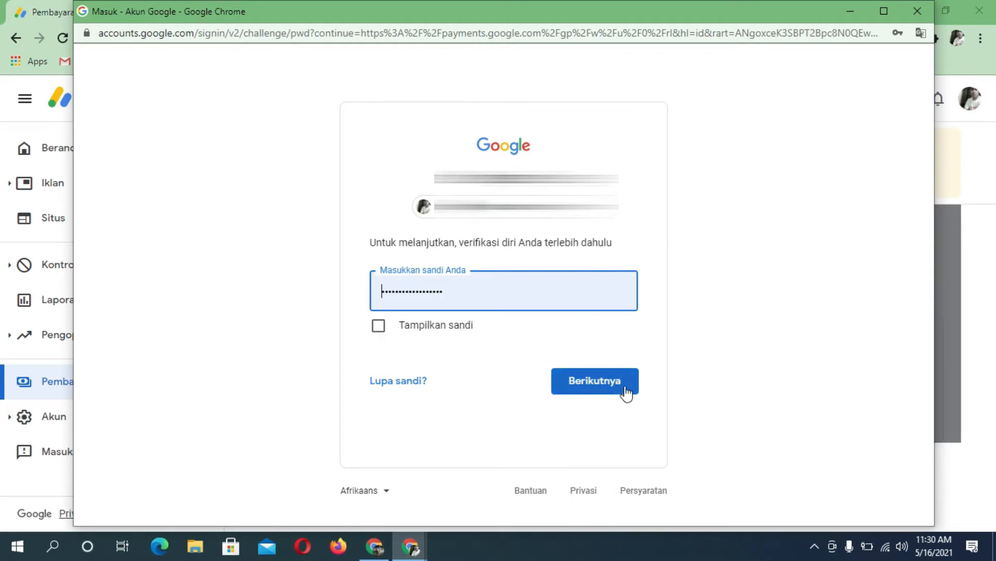
{"action": "left_click", "coordinate": [602, 379]}
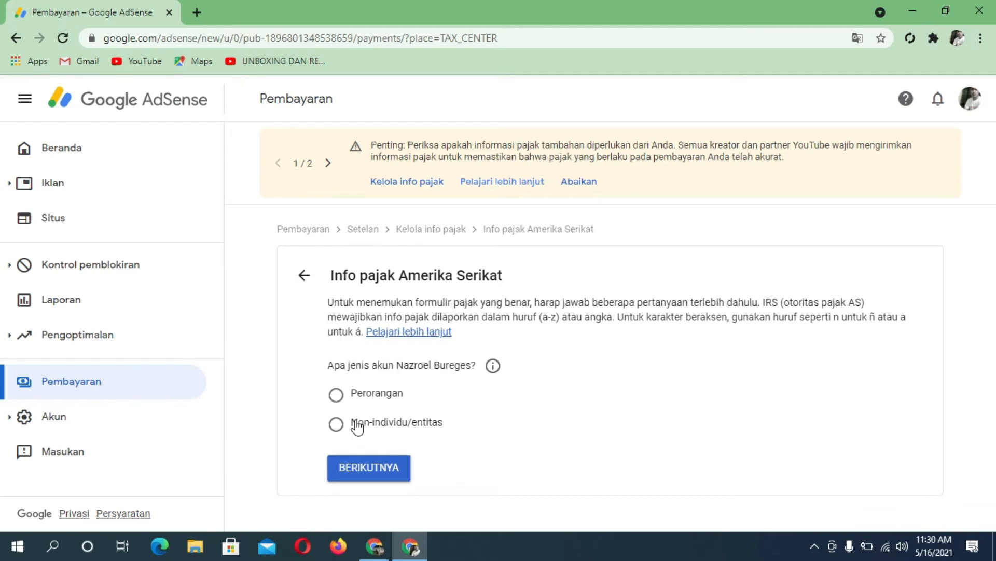
Step: Declare the account as Perorangan (individual), answering Tidak to being a US citizen or resident
{"action": "left_click", "coordinate": [338, 397]}
{"action": "left_click", "coordinate": [385, 473]}
{"action": "scroll", "coordinate": [485, 429], "scroll_direction": "down", "scroll_amount": 1}
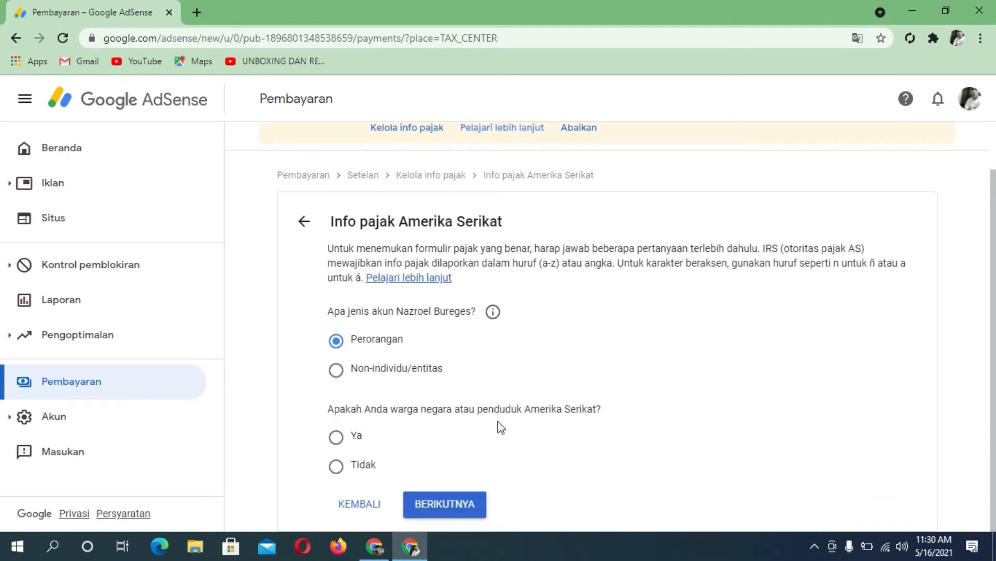
{"action": "left_click", "coordinate": [336, 466]}
{"action": "left_click", "coordinate": [456, 503]}
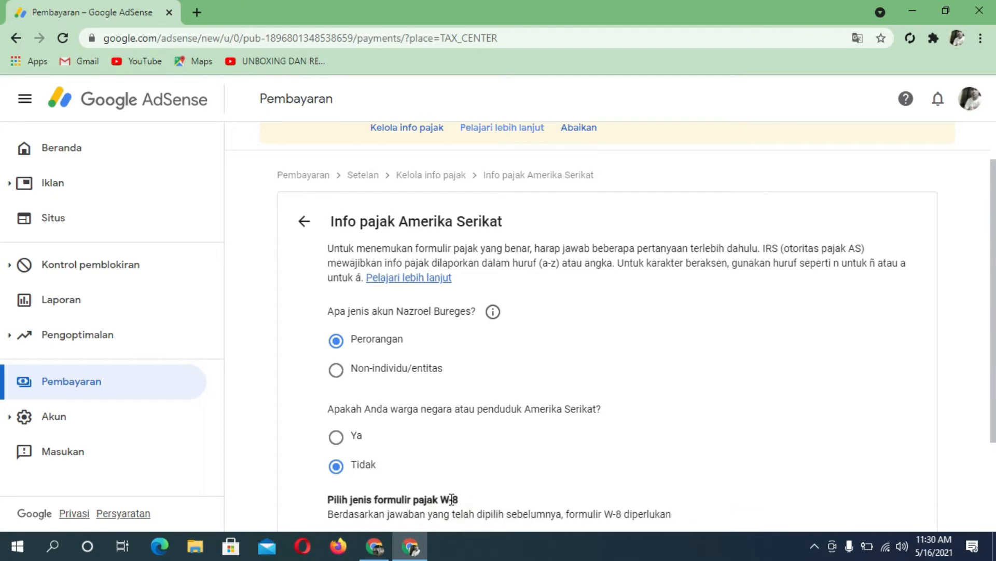
Step: Choose the W-8BEN form and begin filling it in
{"action": "scroll", "coordinate": [587, 362], "scroll_direction": "down", "scroll_amount": 3}
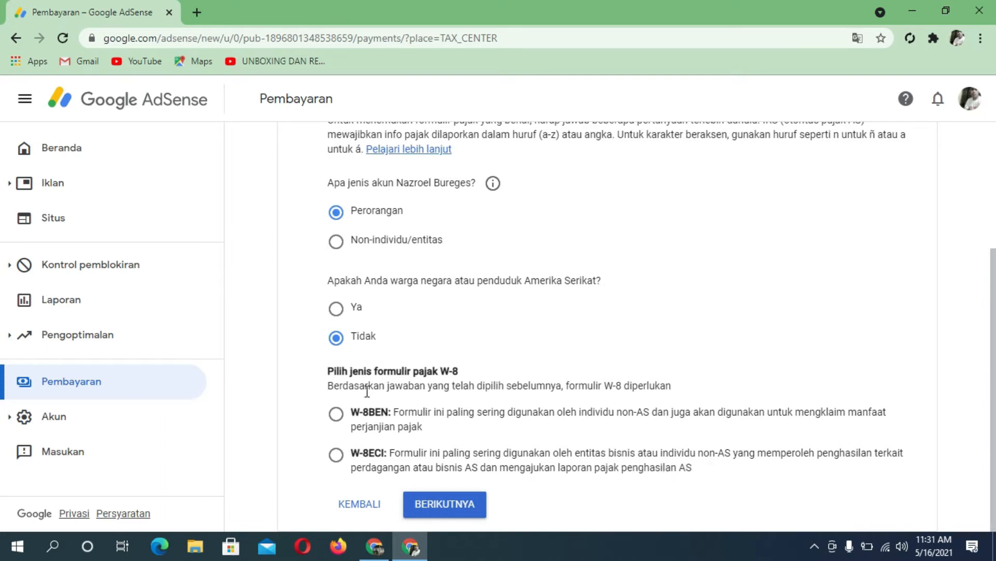
{"action": "left_click", "coordinate": [337, 414]}
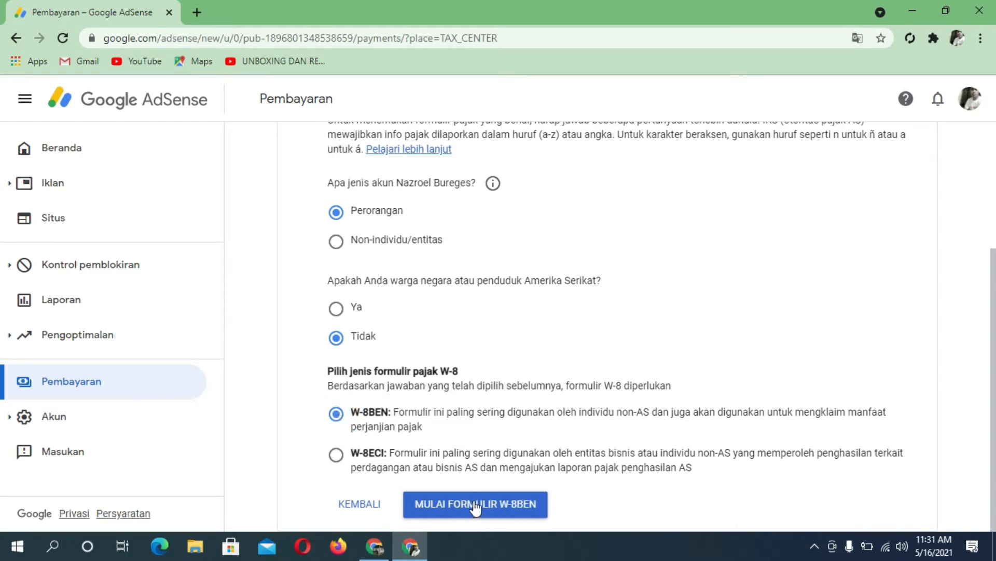
{"action": "left_click", "coordinate": [499, 507]}
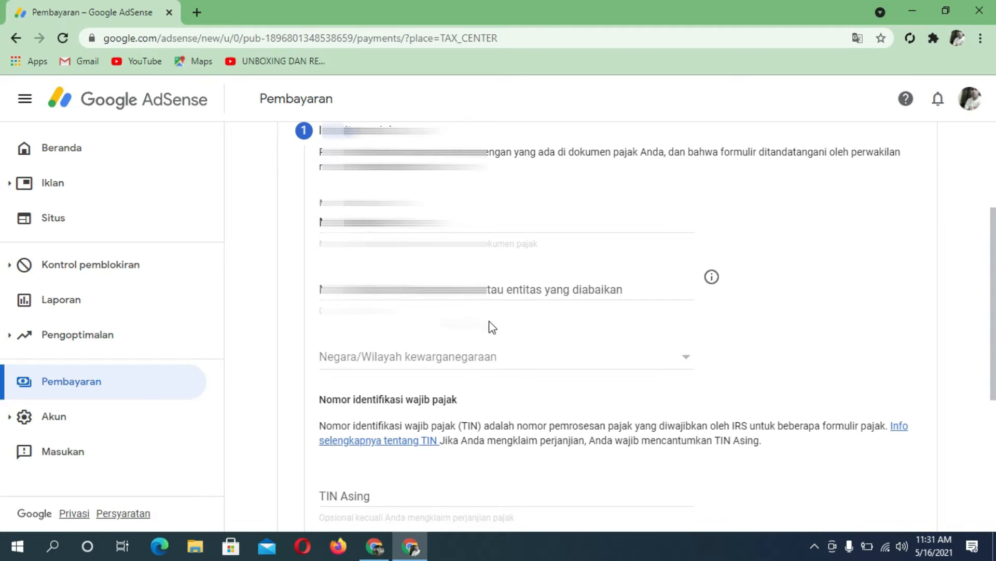
Step: Replace the existing entry in the Nama field with the account holder's name
{"action": "scroll", "coordinate": [488, 318], "scroll_direction": "up", "scroll_amount": 1}
{"action": "scroll", "coordinate": [488, 318], "scroll_direction": "down", "scroll_amount": 2}
{"action": "scroll", "coordinate": [488, 326], "scroll_direction": "up", "scroll_amount": 2}
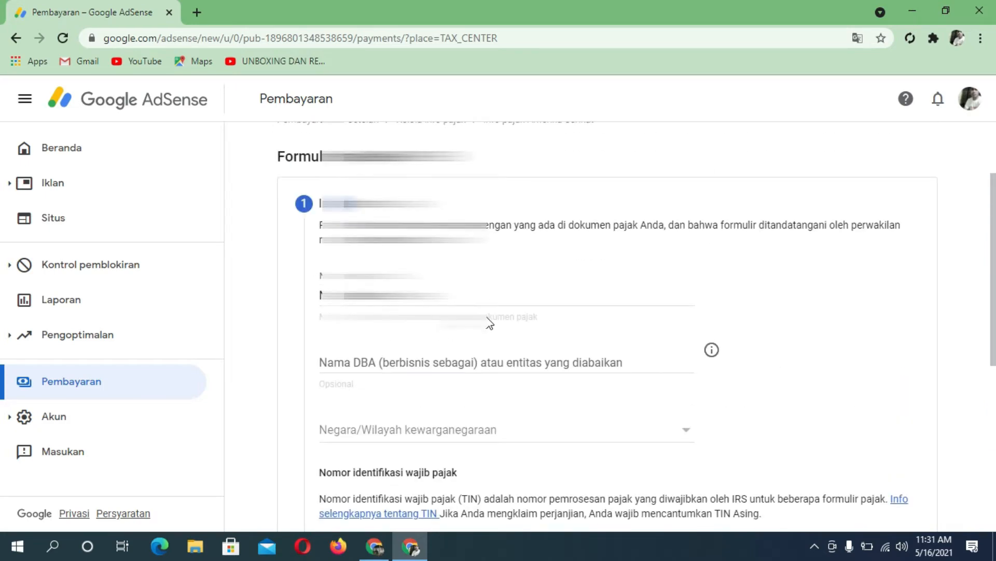
{"action": "scroll", "coordinate": [488, 322], "scroll_direction": "down", "scroll_amount": 2}
{"action": "scroll", "coordinate": [489, 322], "scroll_direction": "up", "scroll_amount": 1}
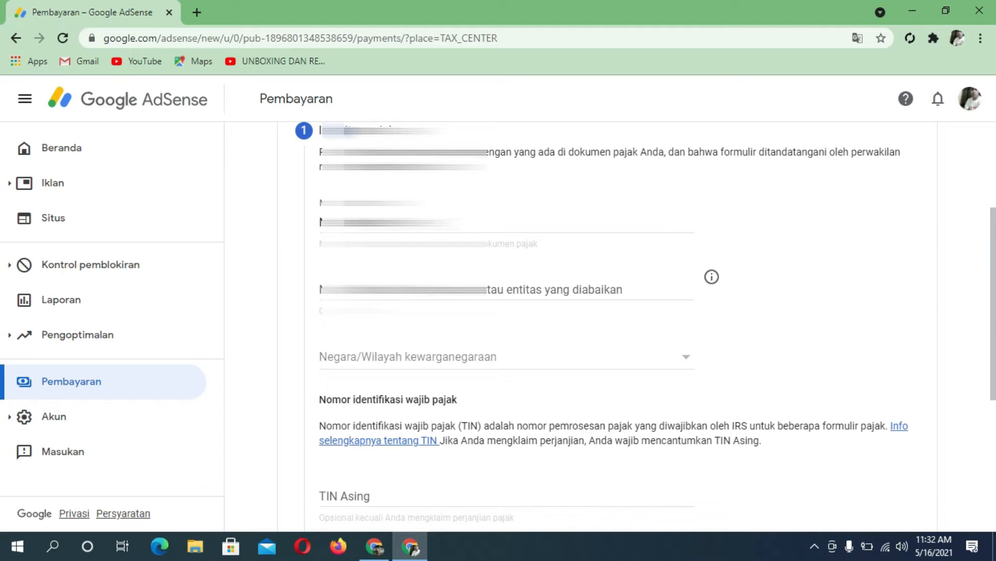
{"action": "scroll", "coordinate": [607, 327], "scroll_direction": "up", "scroll_amount": 1}
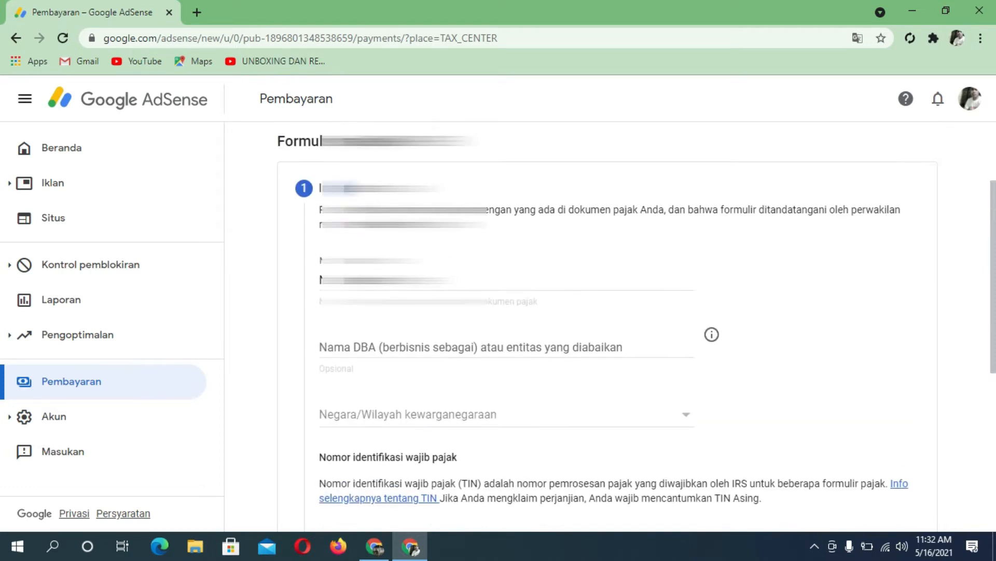
{"action": "scroll", "coordinate": [608, 327], "scroll_direction": "down", "scroll_amount": 1}
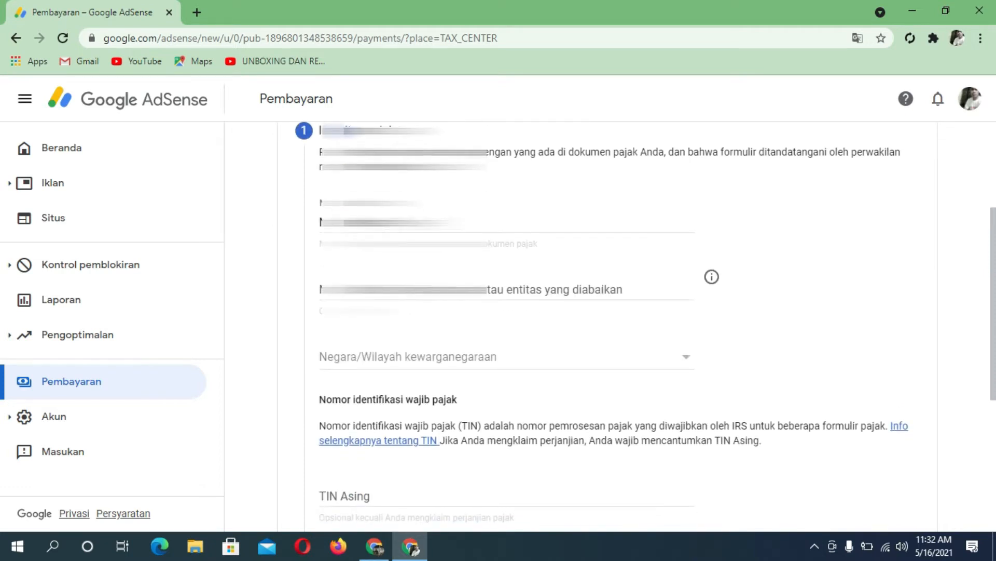
{"action": "left_click_drag", "start_coordinate": [457, 224], "coordinate": [292, 225]}
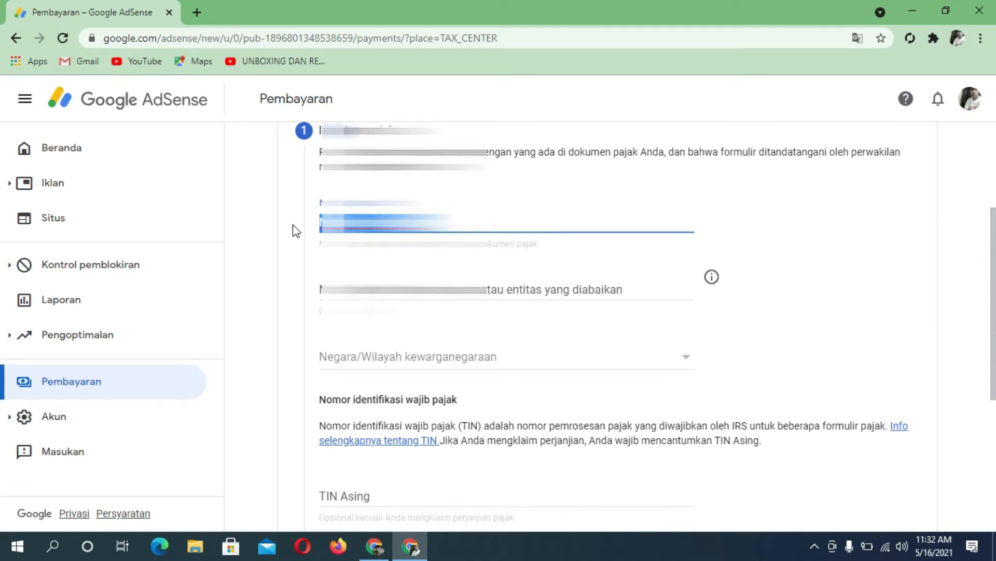
{"action": "type", "text": "N"}
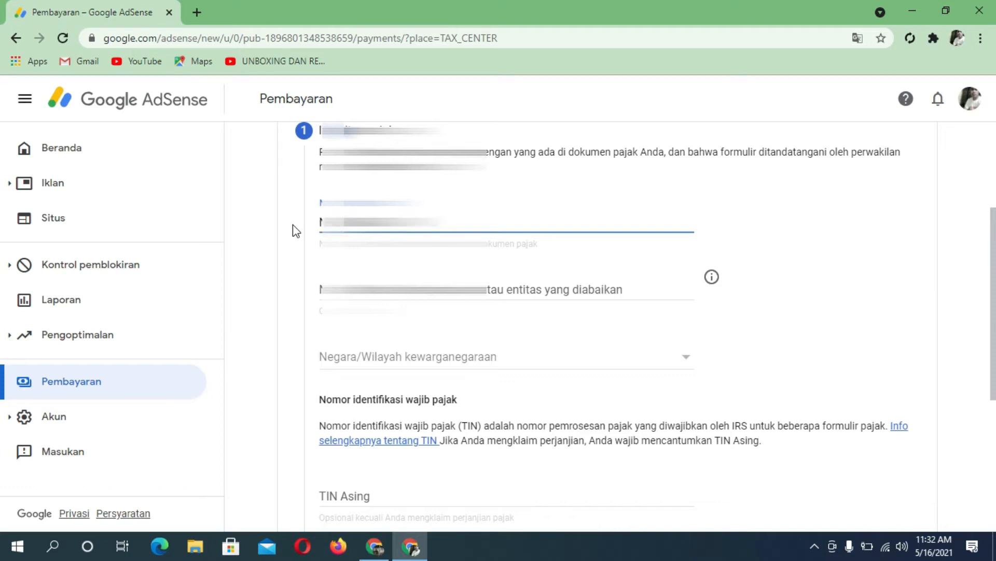
Step: Set Negara/Wilayah kewarganegaraan to Indonesia
{"action": "scroll", "coordinate": [397, 332], "scroll_direction": "down", "scroll_amount": 3}
{"action": "scroll", "coordinate": [645, 328], "scroll_direction": "up", "scroll_amount": 2}
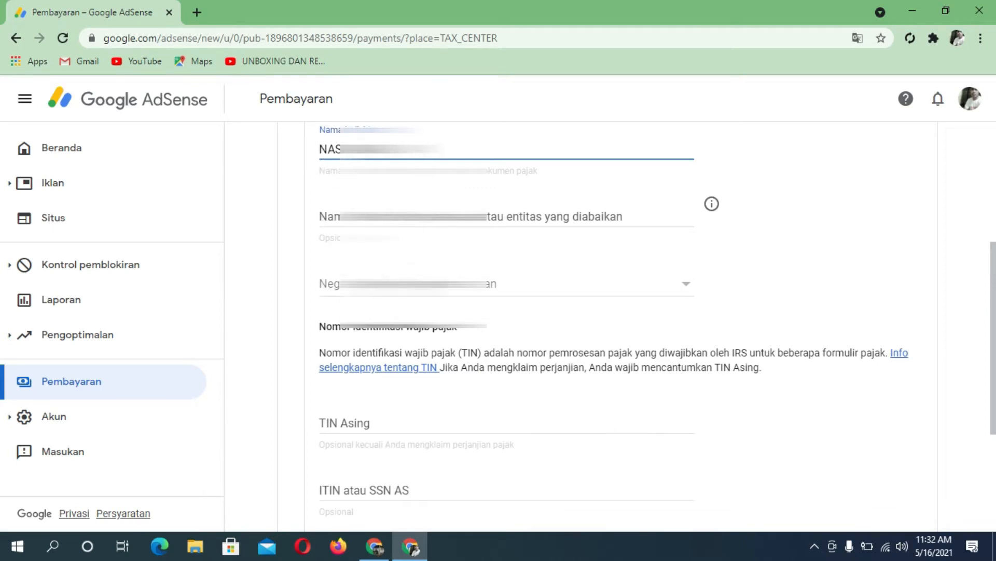
{"action": "left_click", "coordinate": [397, 283]}
{"action": "scroll", "coordinate": [363, 356], "scroll_direction": "down", "scroll_amount": 6}
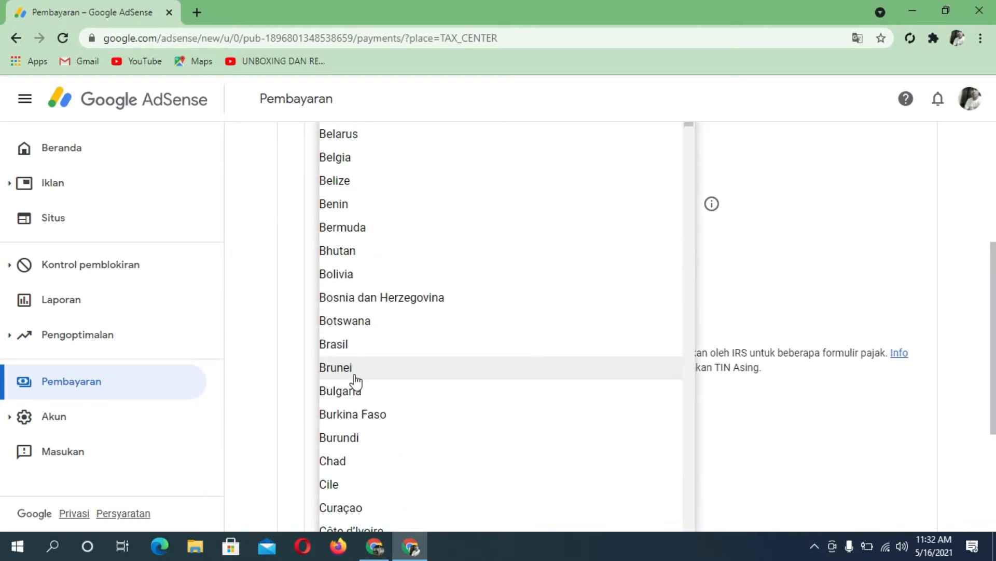
{"action": "scroll", "coordinate": [369, 416], "scroll_direction": "down", "scroll_amount": 9}
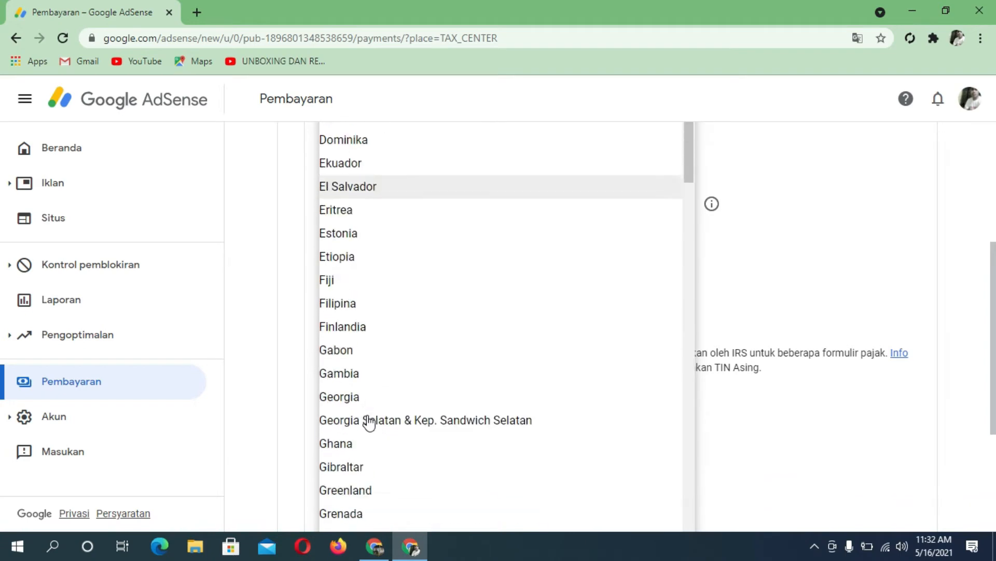
{"action": "scroll", "coordinate": [369, 358], "scroll_direction": "up", "scroll_amount": 4}
{"action": "scroll", "coordinate": [369, 358], "scroll_direction": "down", "scroll_amount": 10}
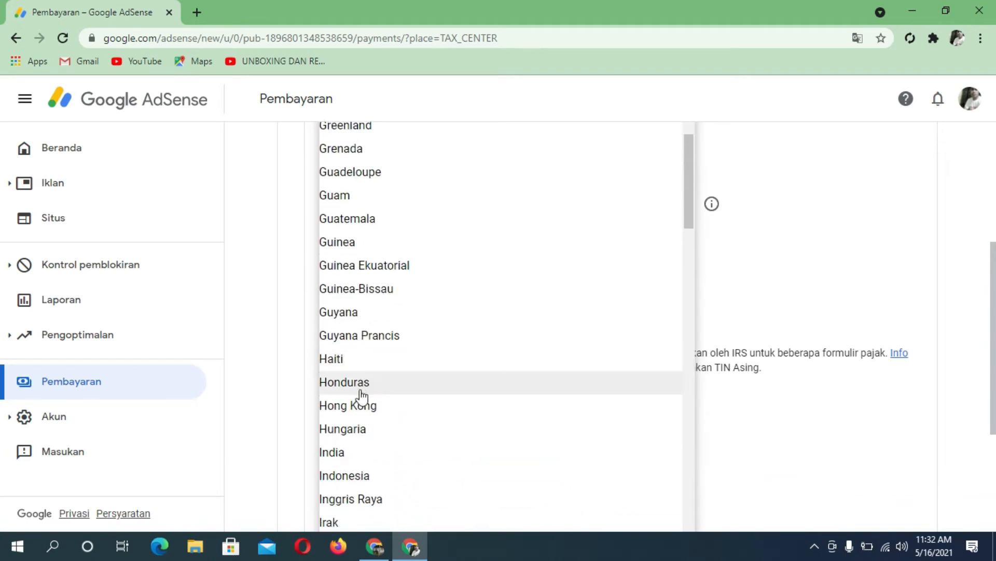
{"action": "scroll", "coordinate": [348, 420], "scroll_direction": "down", "scroll_amount": 6}
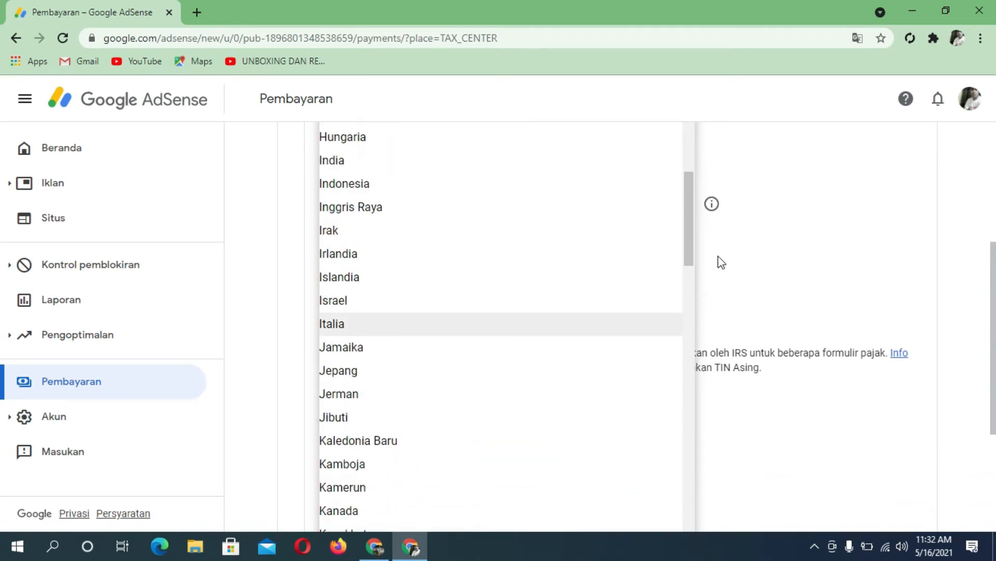
{"action": "left_click_drag", "start_coordinate": [686, 241], "coordinate": [686, 179]}
{"action": "left_click", "coordinate": [338, 421]}
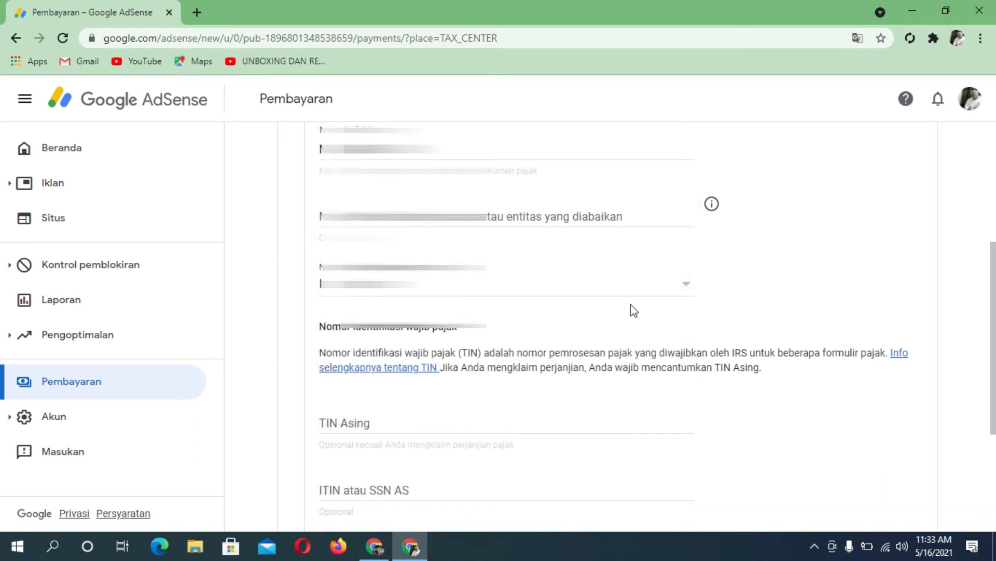
Step: Enter the foreign TIN in the TIN Asing field and continue to the Address step
{"action": "scroll", "coordinate": [470, 330], "scroll_direction": "down", "scroll_amount": 3}
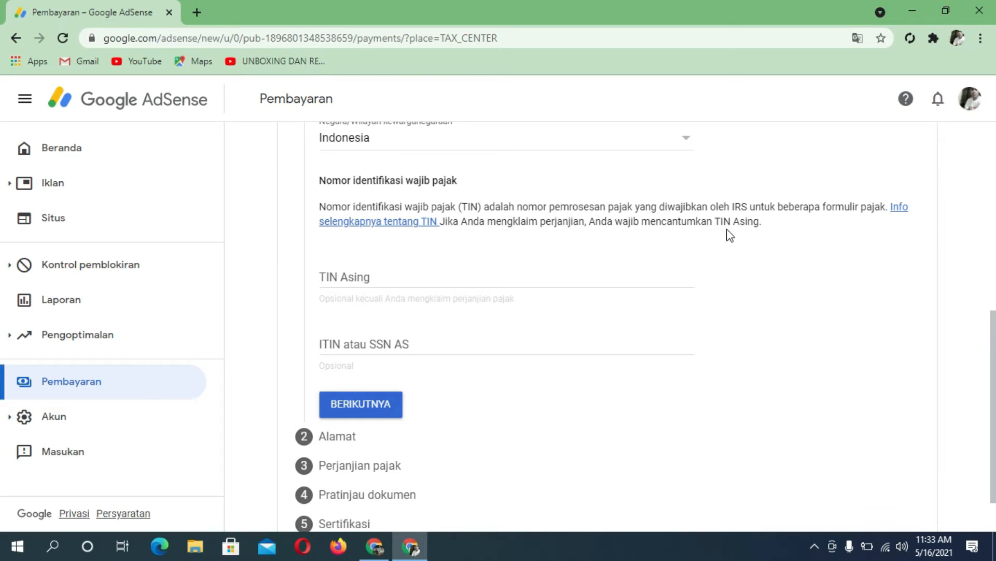
{"action": "scroll", "coordinate": [382, 353], "scroll_direction": "down", "scroll_amount": 1}
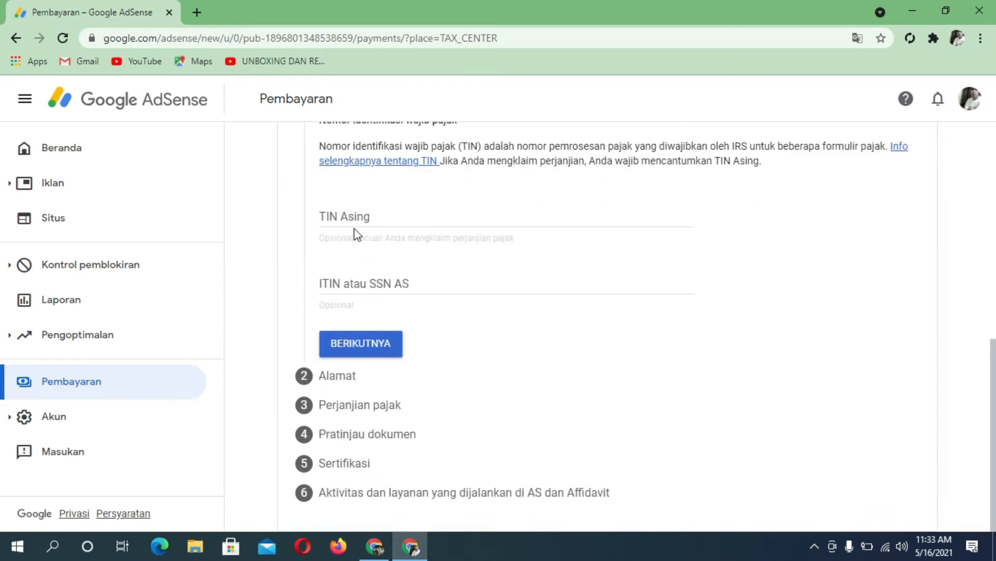
{"action": "left_click", "coordinate": [379, 222]}
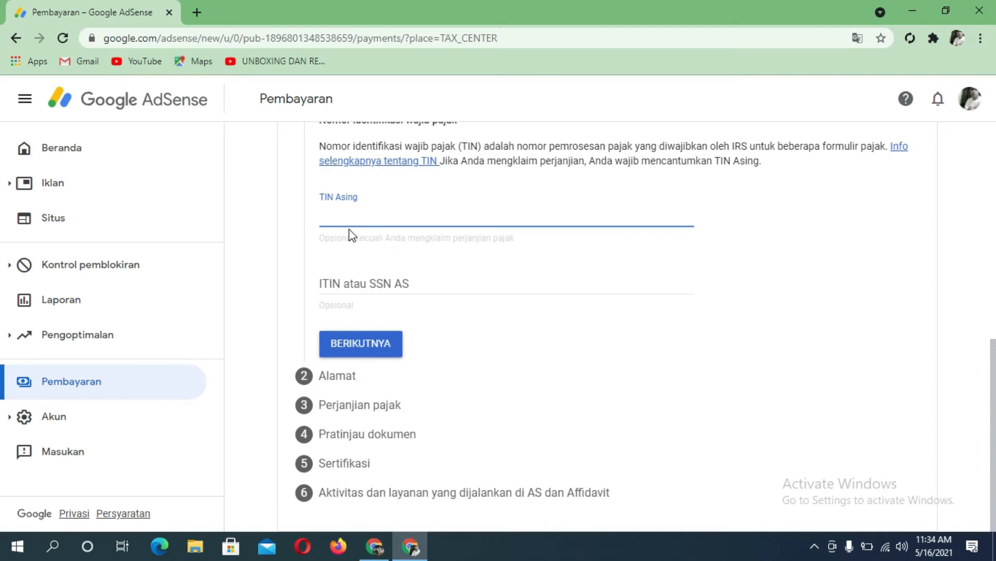
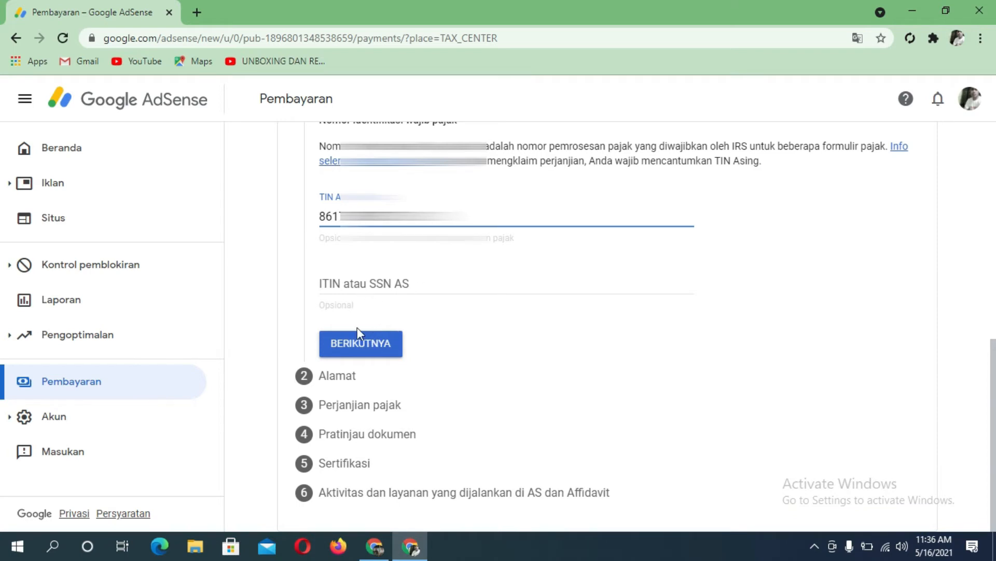
{"action": "left_click", "coordinate": [366, 353]}
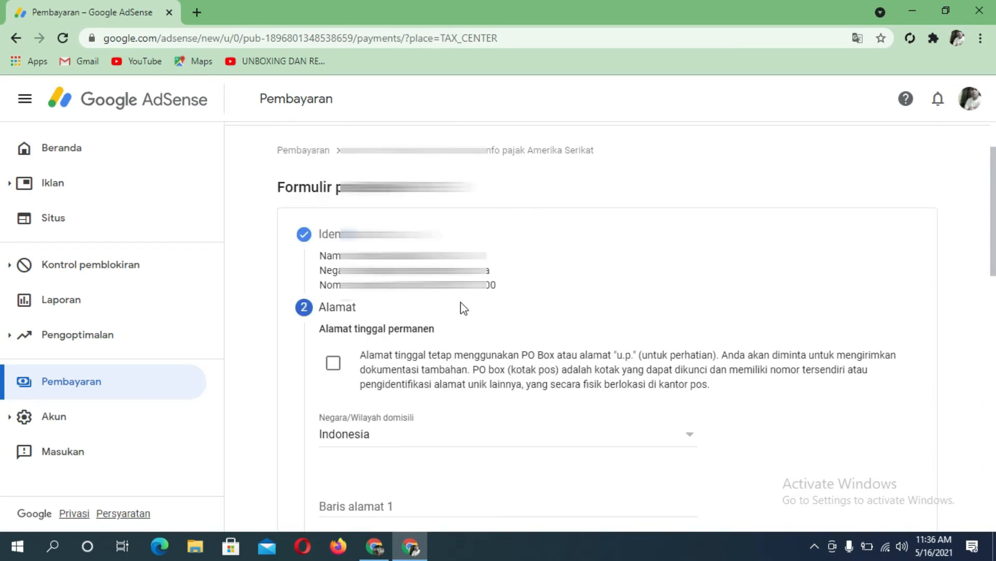
Step: Tick the PO Box option and type the street address into Baris alamat 1, fixing a mistyped start
{"action": "scroll", "coordinate": [462, 307], "scroll_direction": "down", "scroll_amount": 1}
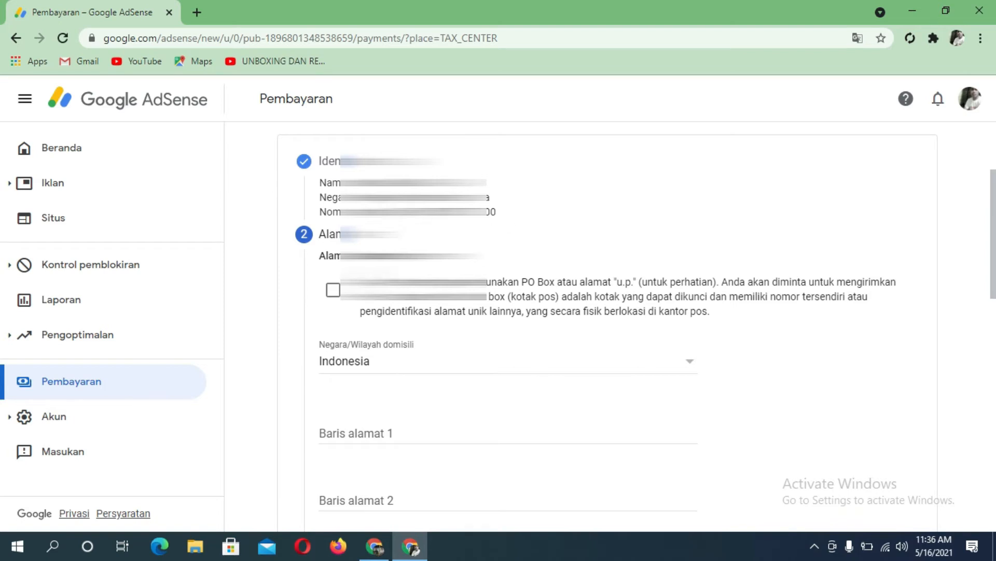
{"action": "scroll", "coordinate": [345, 249], "scroll_direction": "down", "scroll_amount": 1}
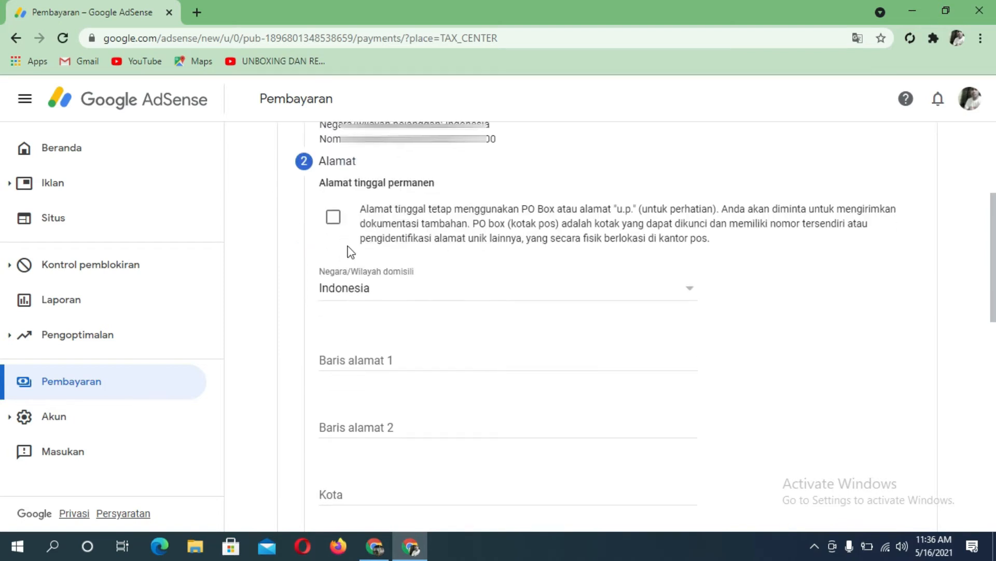
{"action": "left_click", "coordinate": [334, 220]}
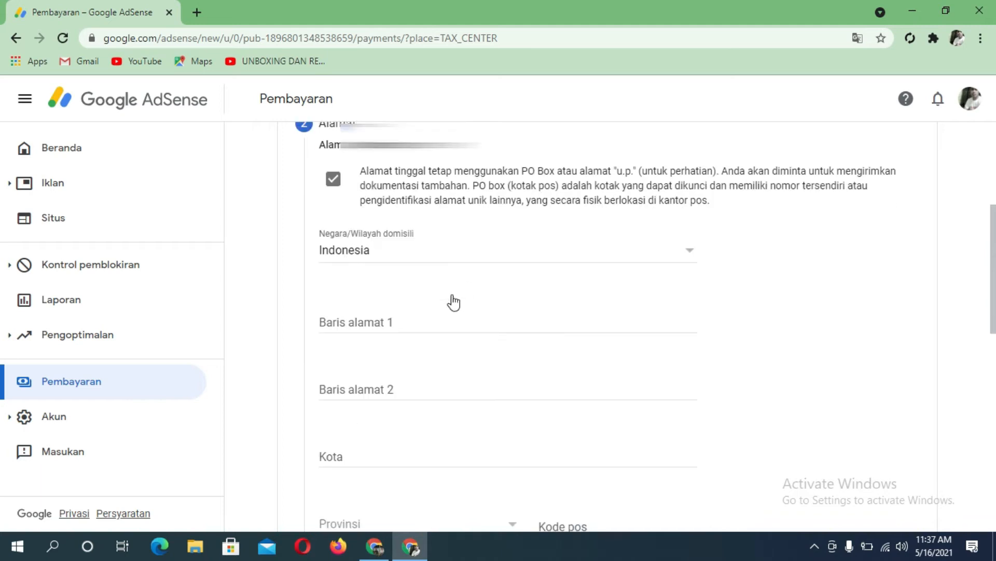
{"action": "scroll", "coordinate": [431, 392], "scroll_direction": "down", "scroll_amount": 1}
{"action": "left_click", "coordinate": [397, 285]}
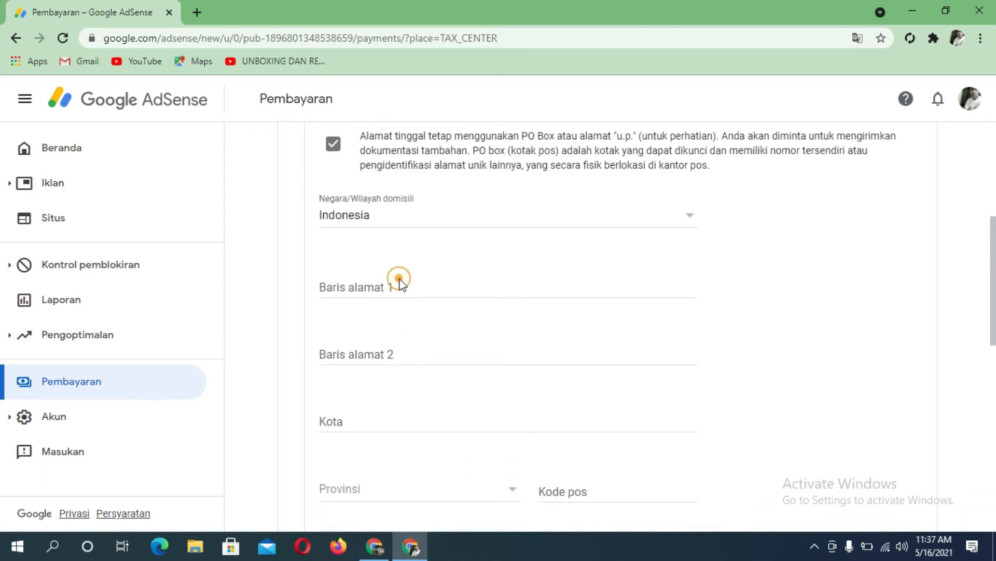
{"action": "left_click", "coordinate": [399, 290]}
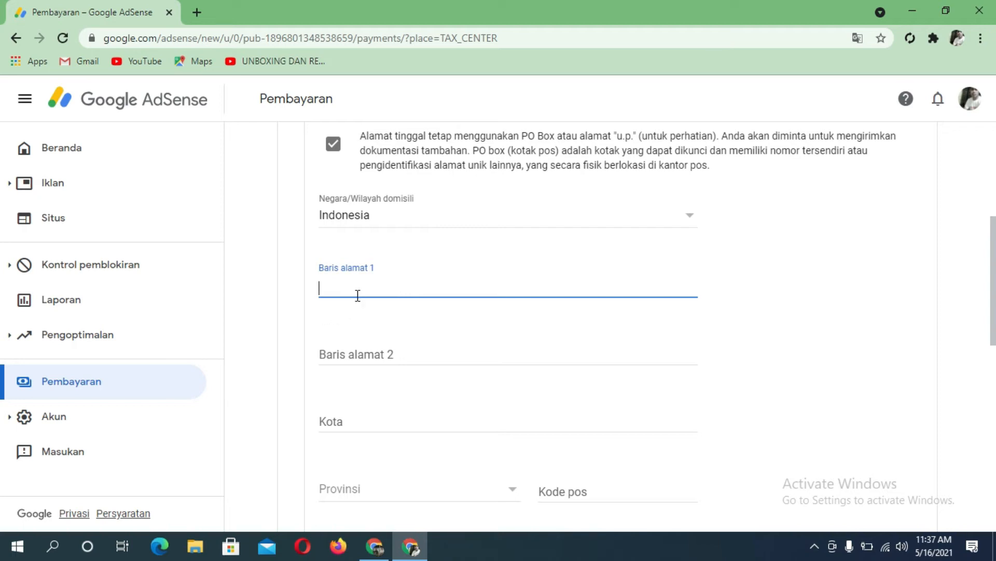
{"action": "type", "text": "SAP"}
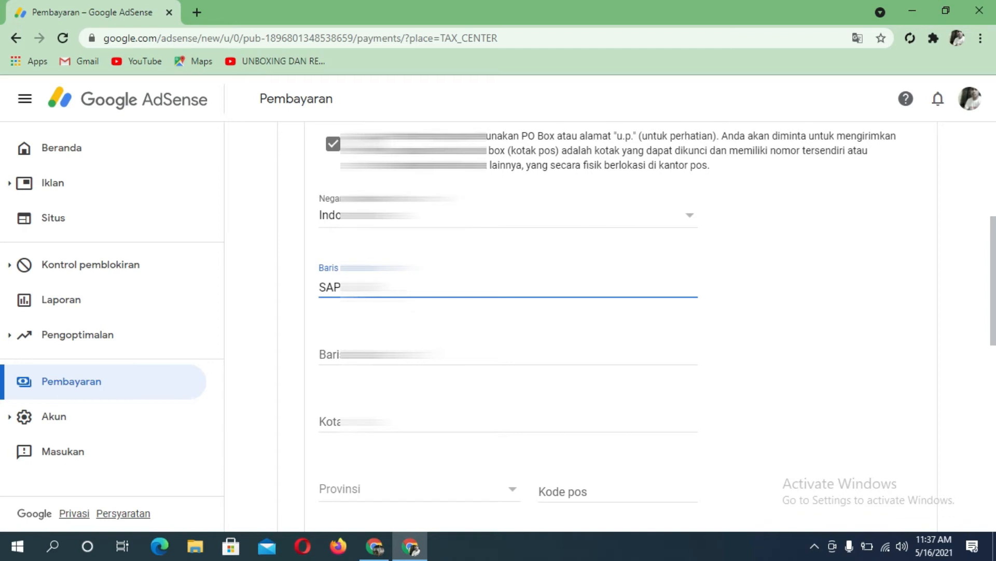
{"action": "key", "text": "BackSpace"}
{"action": "key", "text": "BackSpace"}
{"action": "key", "text": "BackSpace"}
{"action": "key", "text": "BackSpace"}
{"action": "key", "text": "BackSpace"}
{"action": "key", "text": "BackSpace"}
{"action": "key", "text": "BackSpace"}
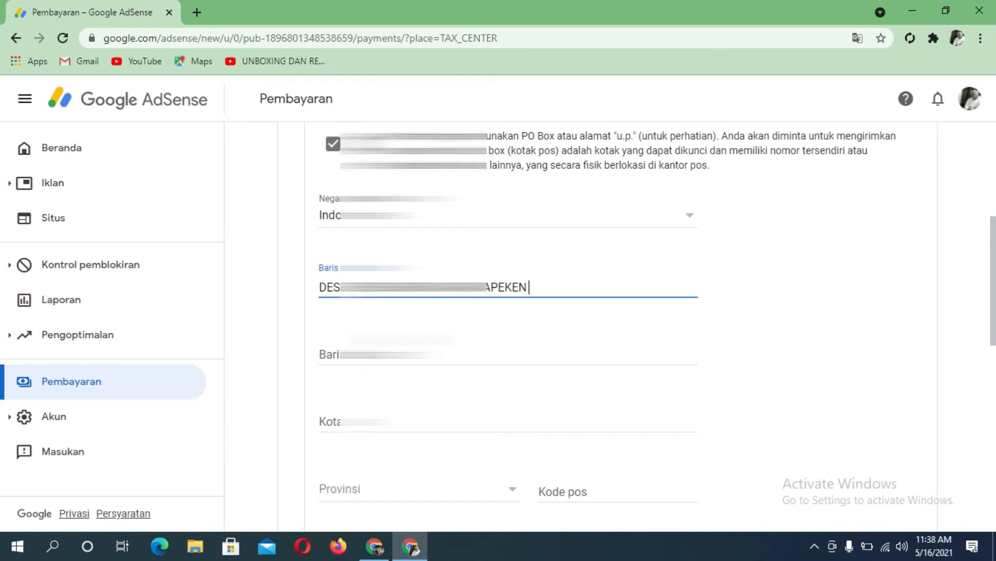
{"action": "scroll", "coordinate": [317, 223], "scroll_direction": "down", "scroll_amount": 1}
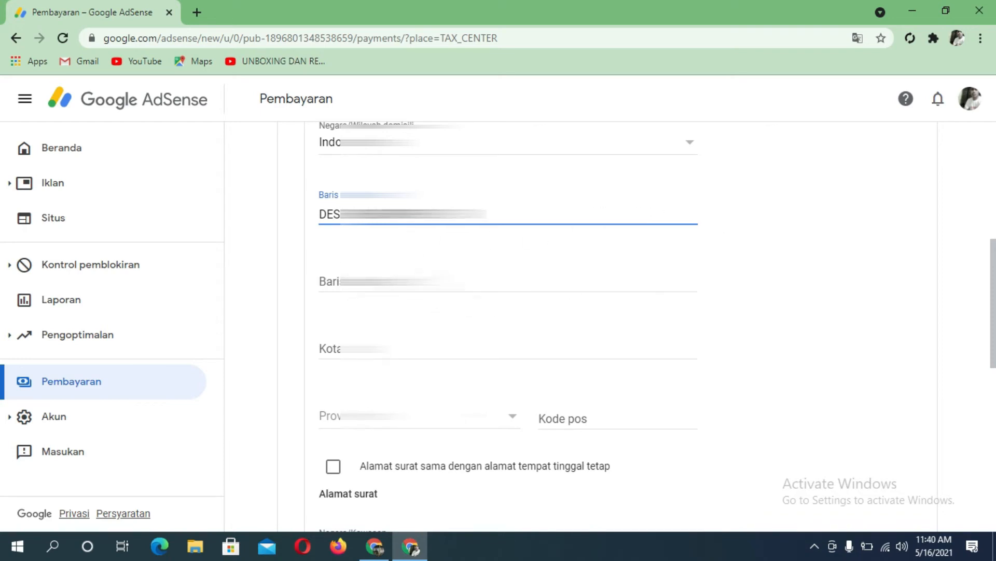
Step: Fill in the permanent address's Kota, Provinsi and Kode pos fields
{"action": "left_click", "coordinate": [343, 349]}
{"action": "type", "text": "SURAY"}
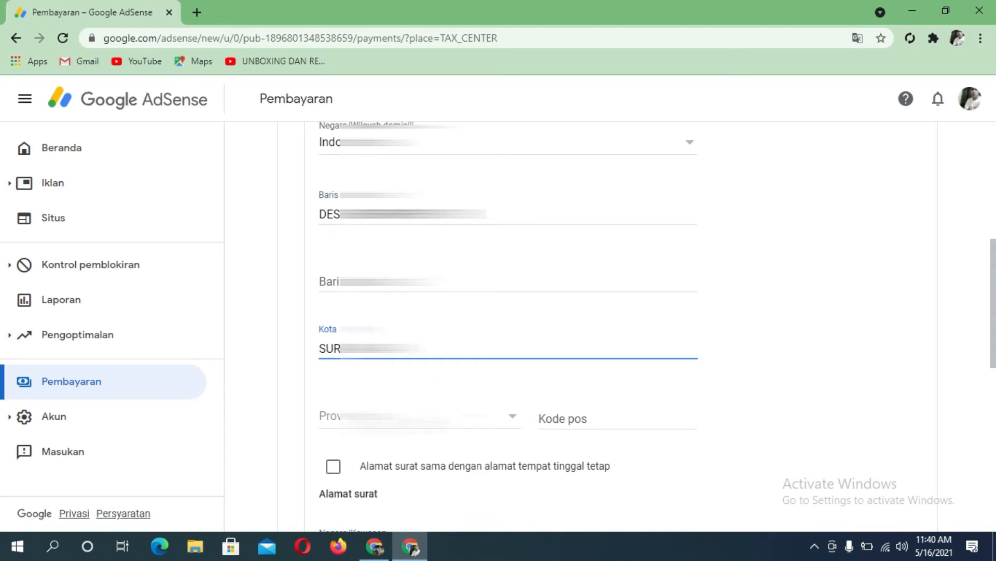
{"action": "left_click", "coordinate": [517, 422]}
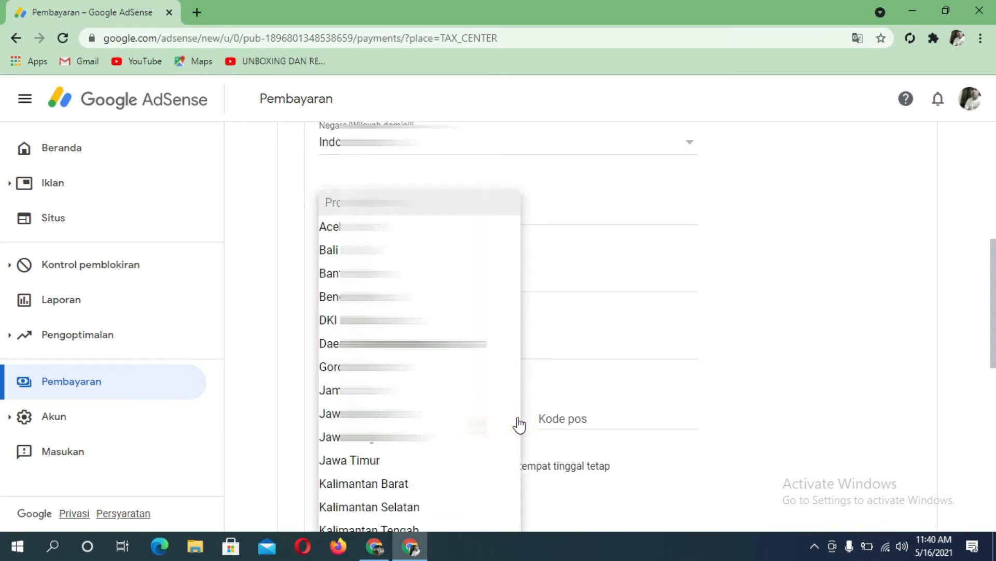
{"action": "scroll", "coordinate": [510, 416], "scroll_direction": "down", "scroll_amount": 1}
{"action": "left_click", "coordinate": [498, 381]}
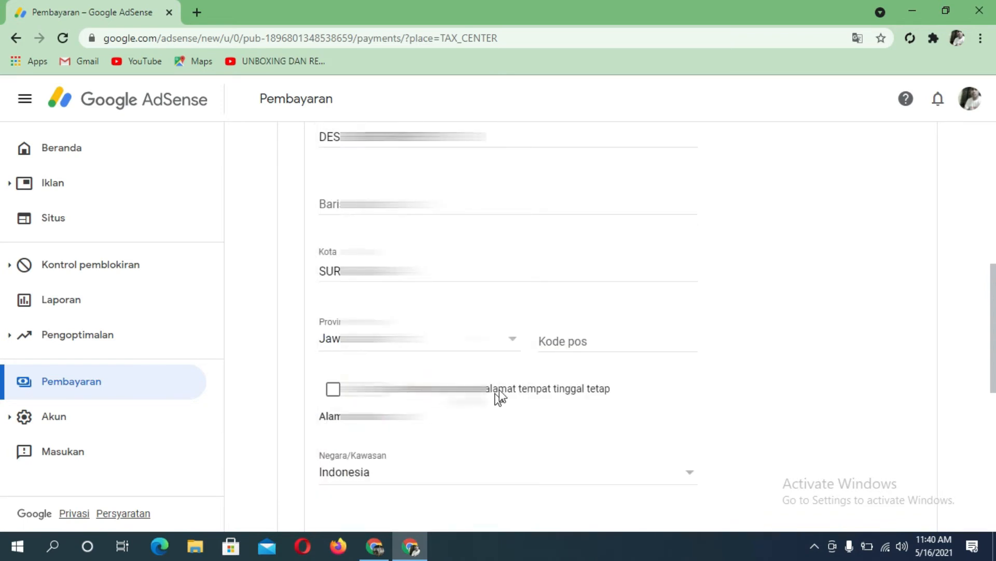
{"action": "left_click", "coordinate": [510, 340]}
{"action": "left_click", "coordinate": [513, 344]}
{"action": "left_click", "coordinate": [597, 344]}
{"action": "scroll", "coordinate": [490, 410], "scroll_direction": "down", "scroll_amount": 1}
{"action": "type", "text": "69493"}
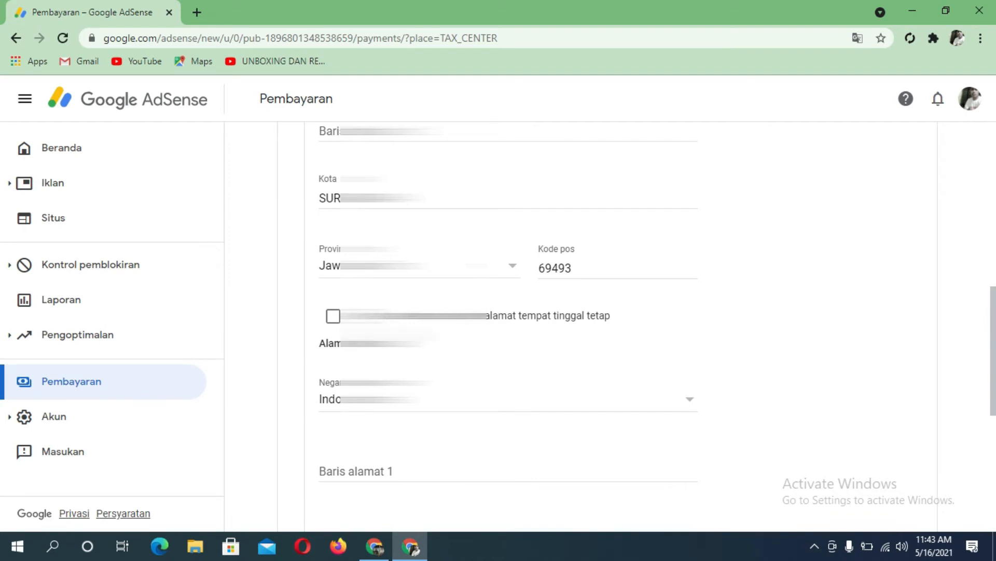
{"action": "scroll", "coordinate": [367, 269], "scroll_direction": "down", "scroll_amount": 3}
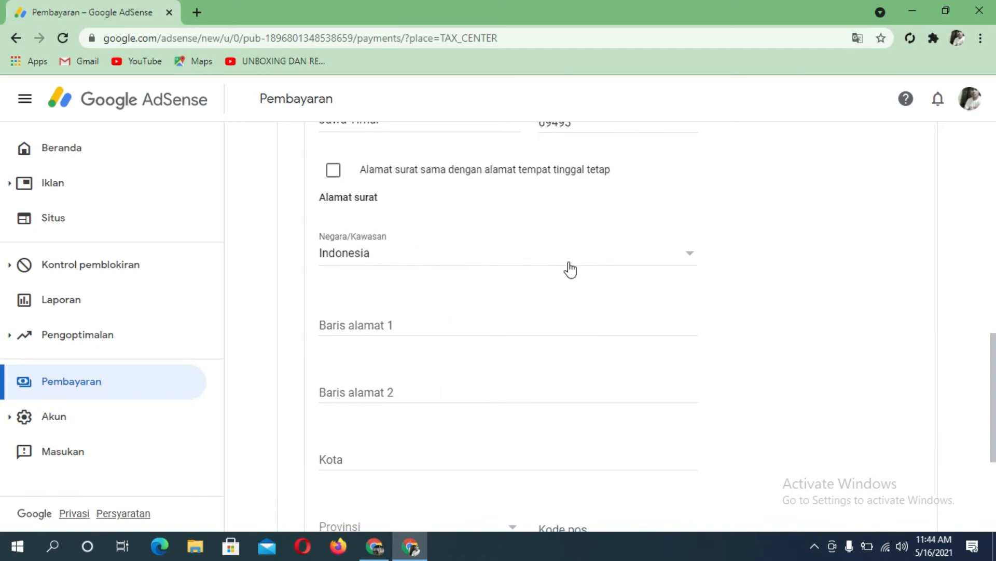
Step: Enter the Alamat surat mailing address lines and advance to the tax treaty step
{"action": "scroll", "coordinate": [493, 303], "scroll_direction": "down", "scroll_amount": 1}
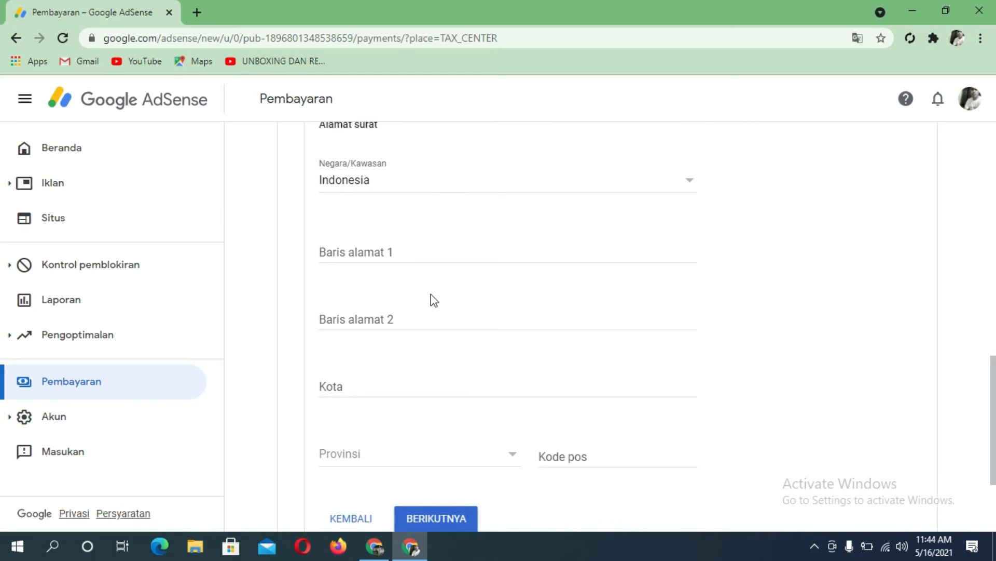
{"action": "left_click", "coordinate": [402, 257]}
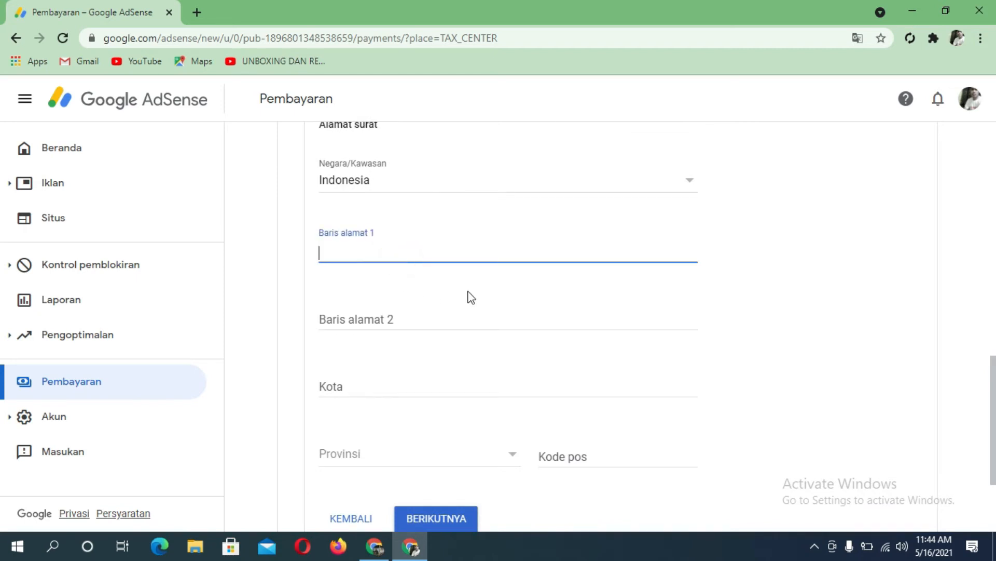
{"action": "type", "text": "KELU"}
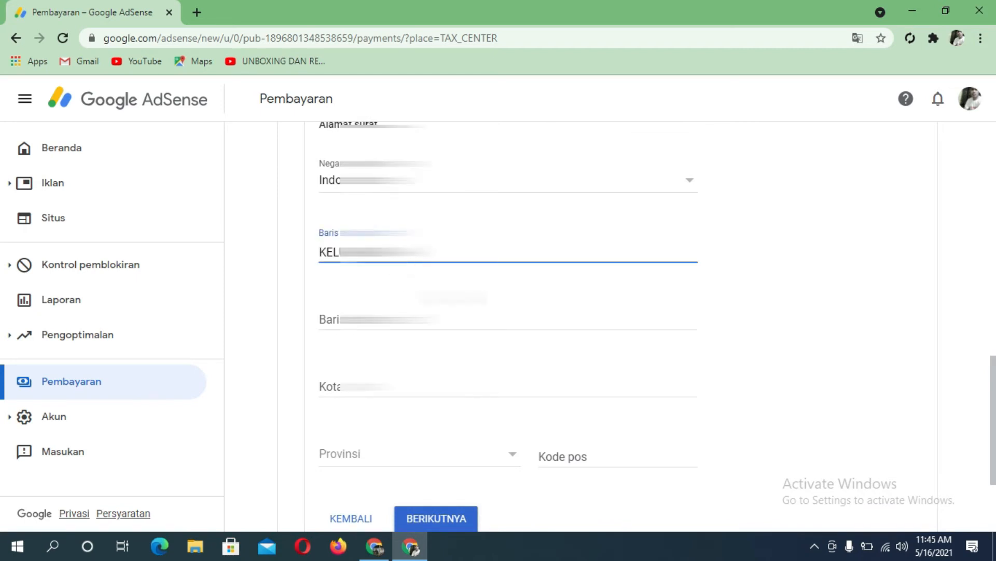
{"action": "type", "text": "RAHAN"}
{"action": "left_click", "coordinate": [418, 392]}
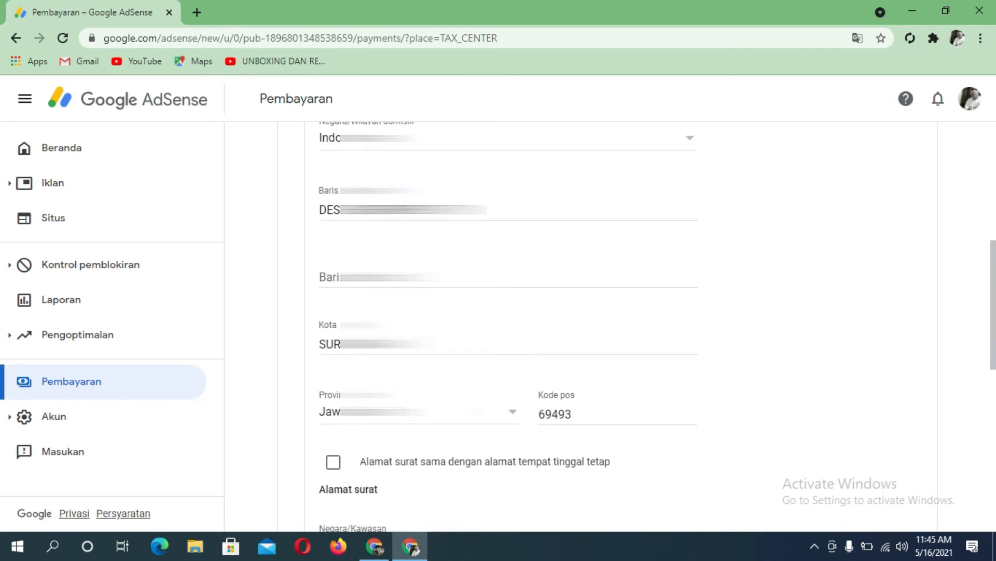
{"action": "key", "text": "Tab"}
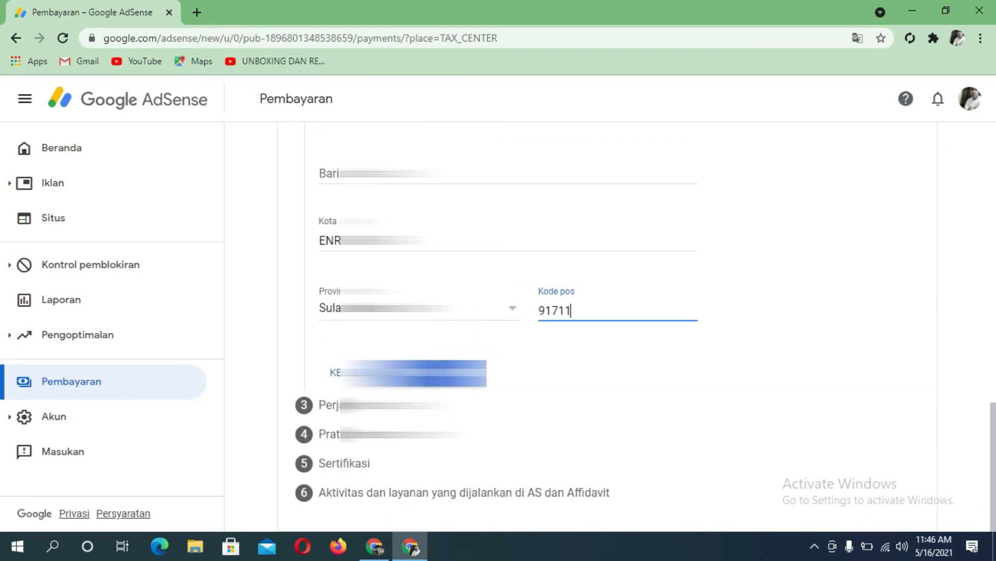
{"action": "left_click", "coordinate": [436, 374]}
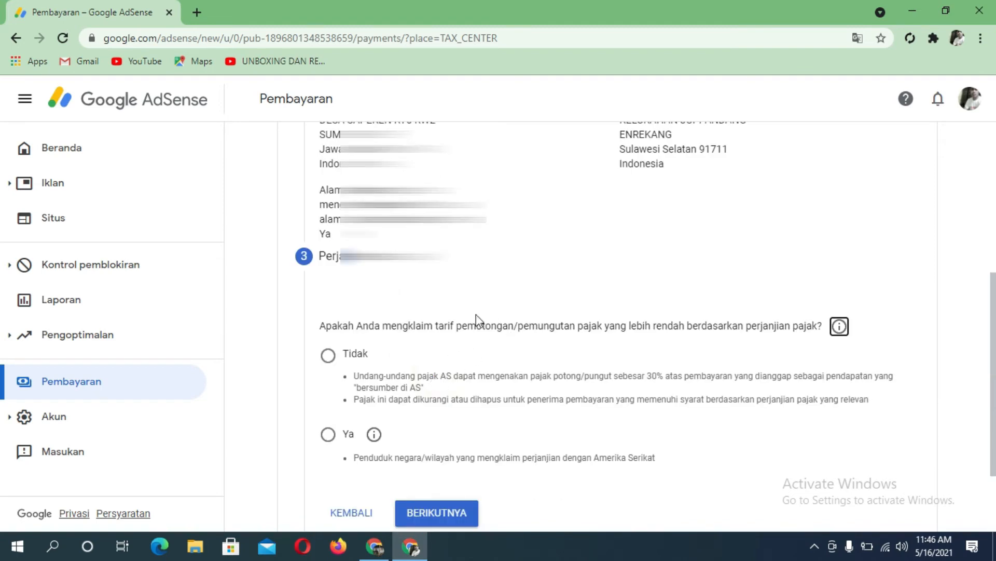
Step: Answer Ya to a lower treaty rate, confirm treaty residence, and choose Indonesia as Negara/Kawasan
{"action": "scroll", "coordinate": [492, 320], "scroll_direction": "down", "scroll_amount": 2}
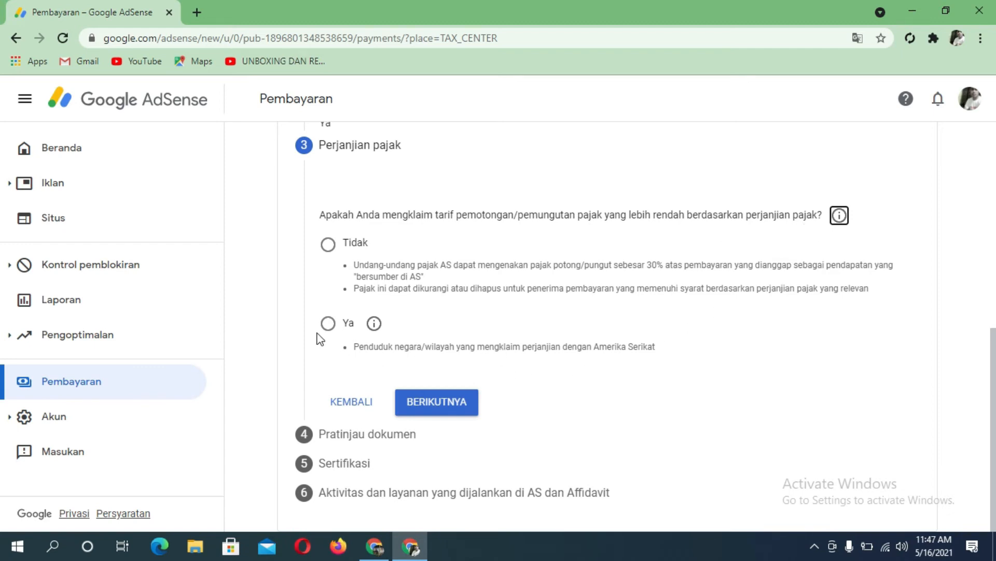
{"action": "left_click", "coordinate": [331, 324]}
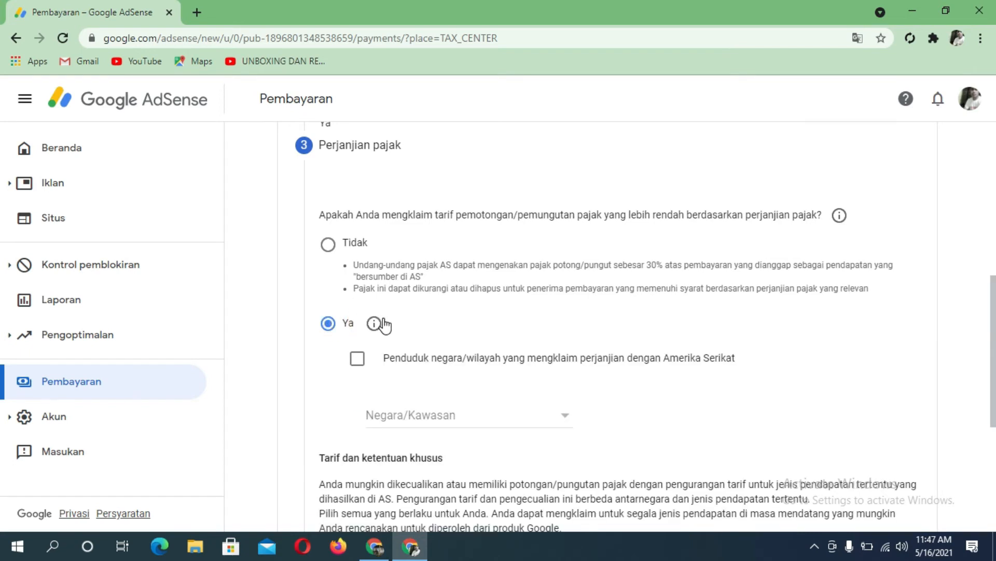
{"action": "left_click", "coordinate": [358, 360]}
{"action": "scroll", "coordinate": [519, 389], "scroll_direction": "down", "scroll_amount": 3}
{"action": "left_click", "coordinate": [543, 275]}
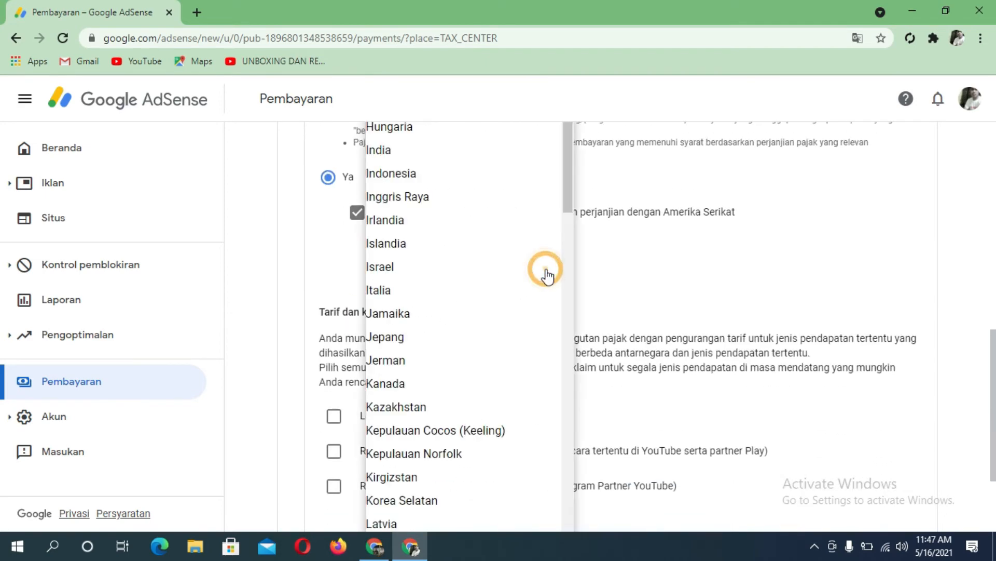
{"action": "scroll", "coordinate": [435, 379], "scroll_direction": "down", "scroll_amount": 7}
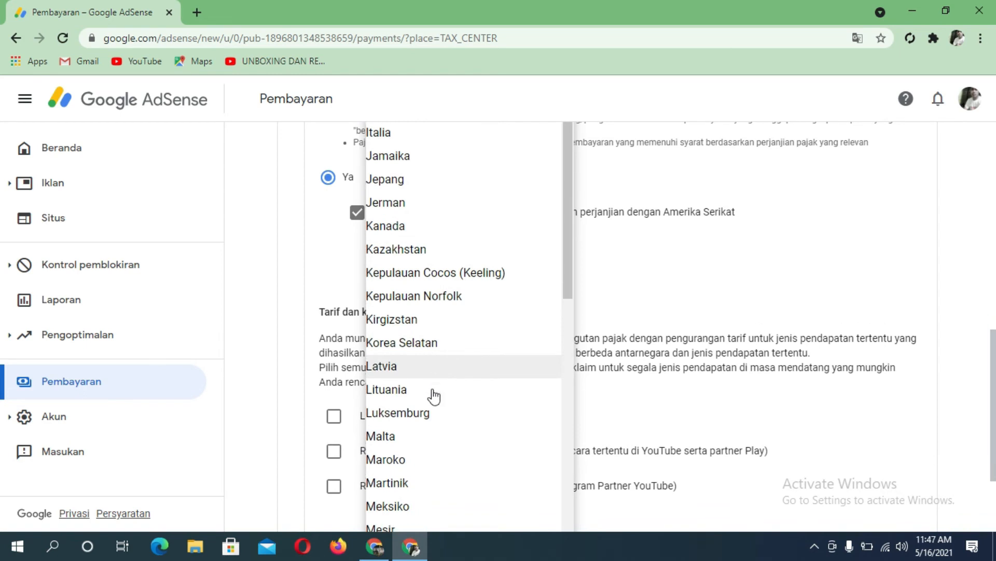
{"action": "scroll", "coordinate": [427, 416], "scroll_direction": "down", "scroll_amount": 8}
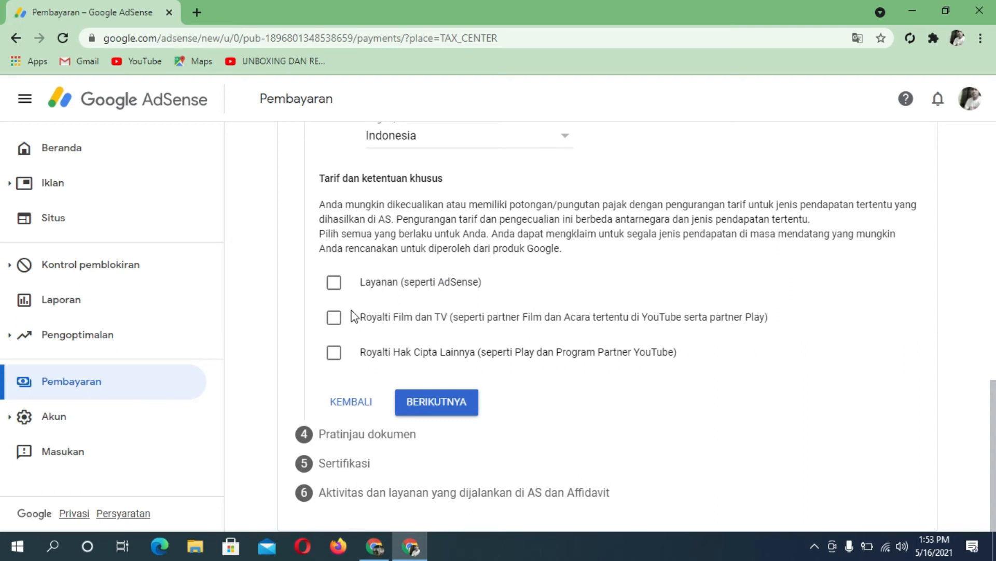
Step: Claim Layanan (services) income under Pasal 8 ayat 1 at 0%, confirming eligibility
{"action": "left_click", "coordinate": [332, 283]}
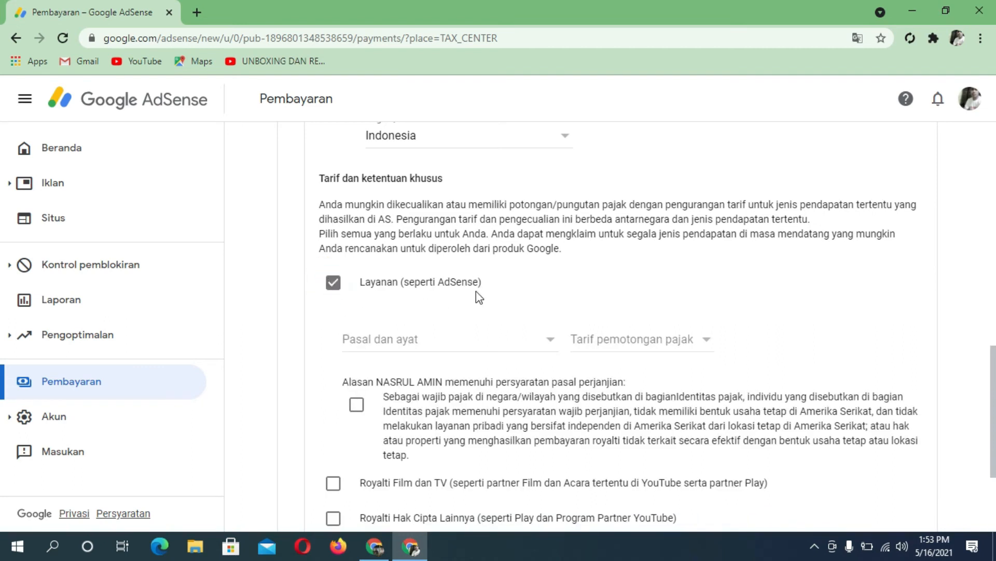
{"action": "left_click", "coordinate": [444, 343]}
{"action": "left_click", "coordinate": [392, 362]}
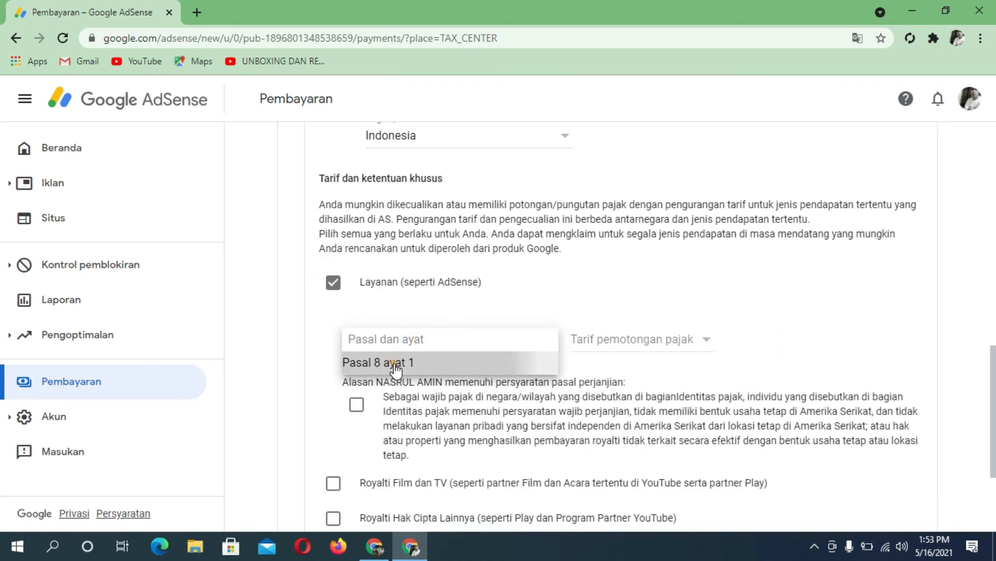
{"action": "left_click", "coordinate": [582, 340]}
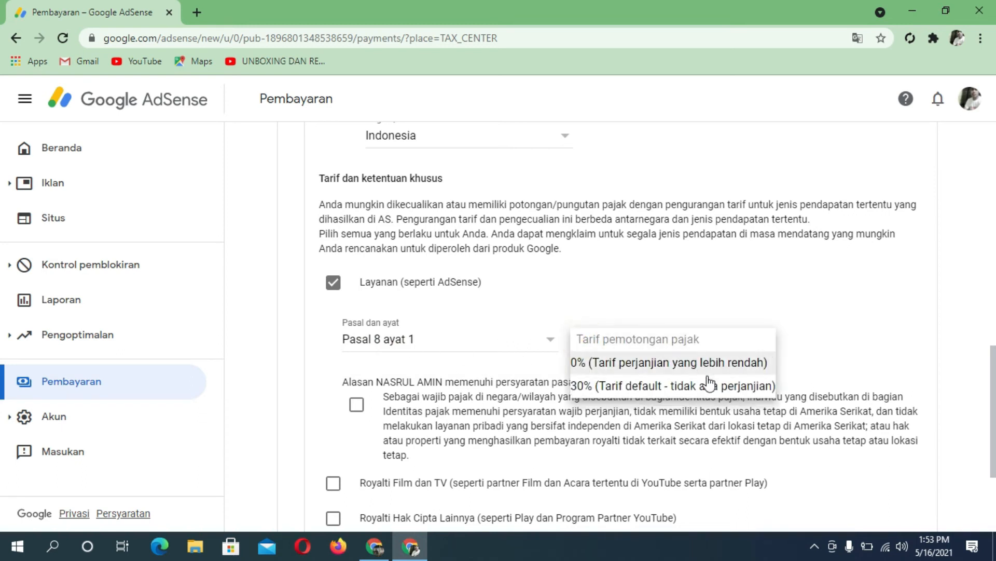
{"action": "left_click", "coordinate": [653, 365]}
{"action": "scroll", "coordinate": [494, 345], "scroll_direction": "down", "scroll_amount": 1}
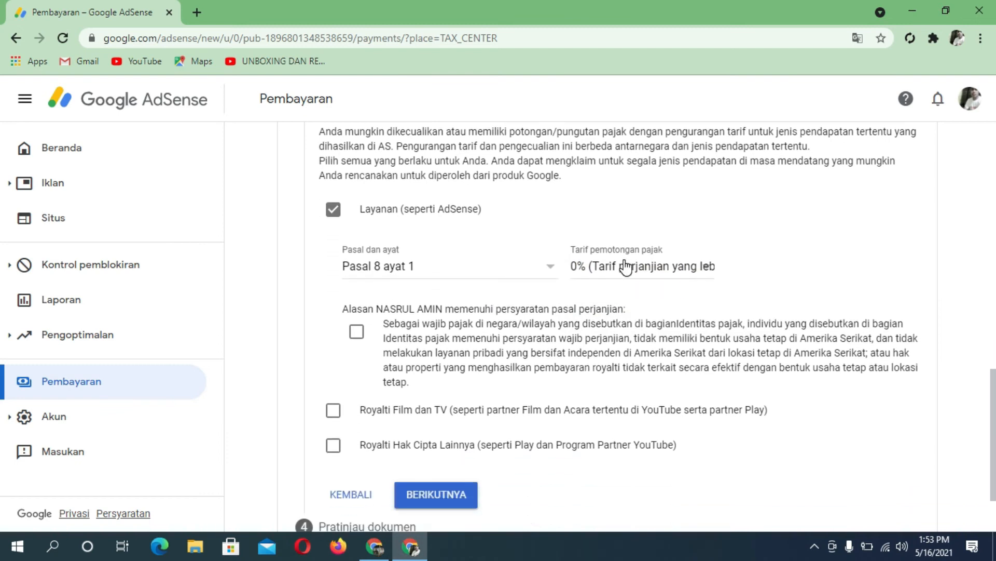
{"action": "left_click", "coordinate": [357, 332]}
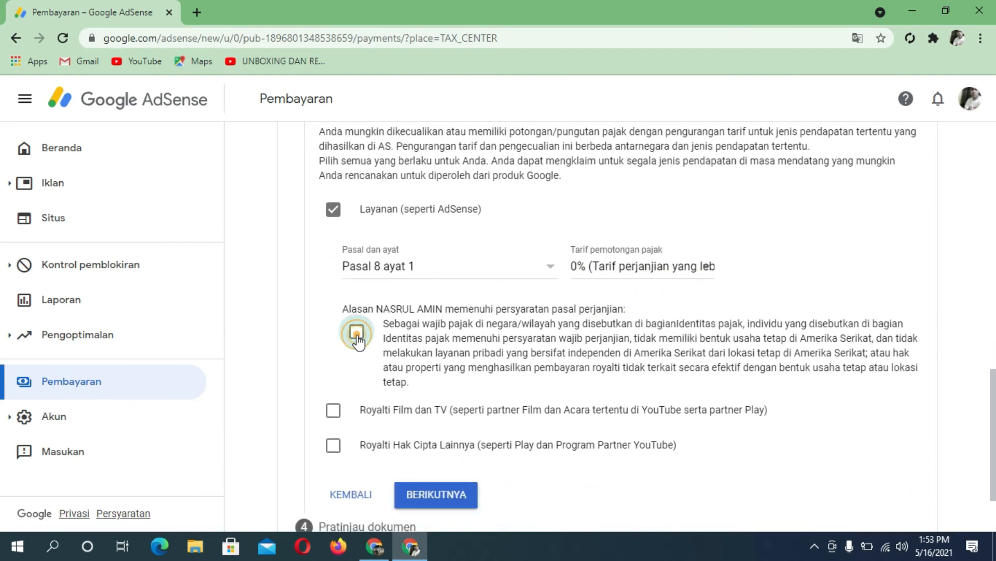
Step: Claim Royalti Film dan TV under Pasal 13 ayat 2 at 10%, confirming eligibility
{"action": "scroll", "coordinate": [424, 359], "scroll_direction": "down", "scroll_amount": 2}
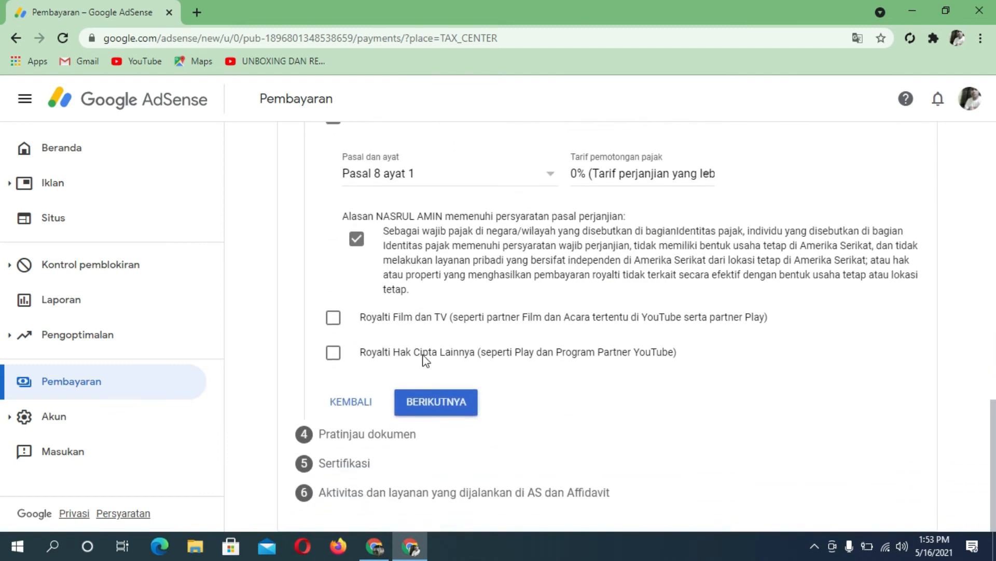
{"action": "left_click", "coordinate": [333, 319]}
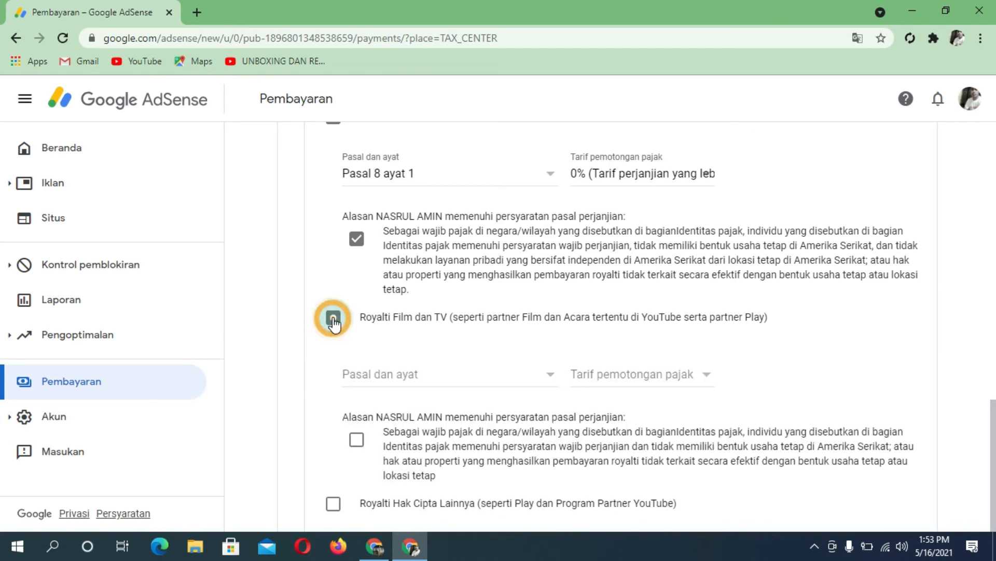
{"action": "left_click", "coordinate": [430, 376]}
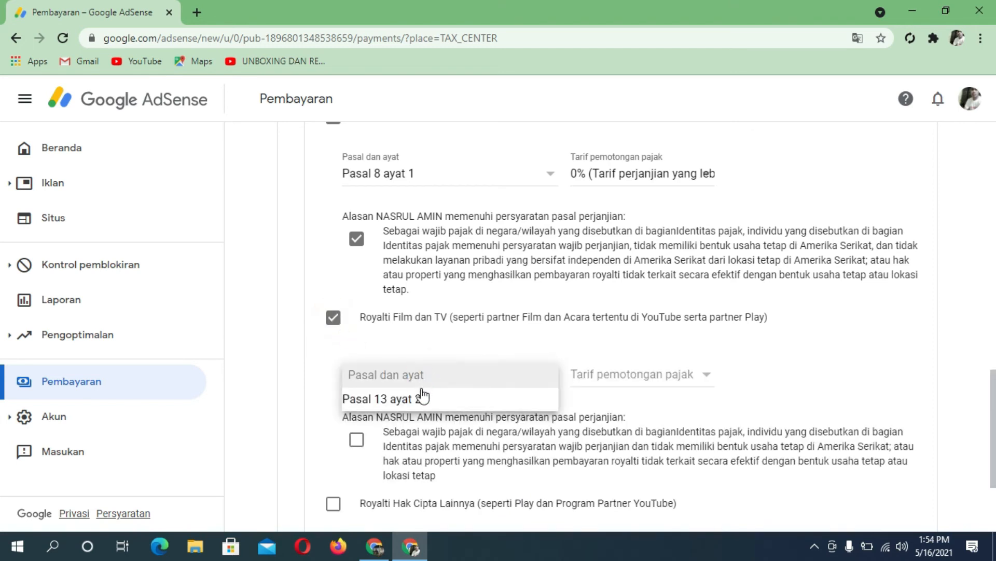
{"action": "left_click", "coordinate": [398, 403]}
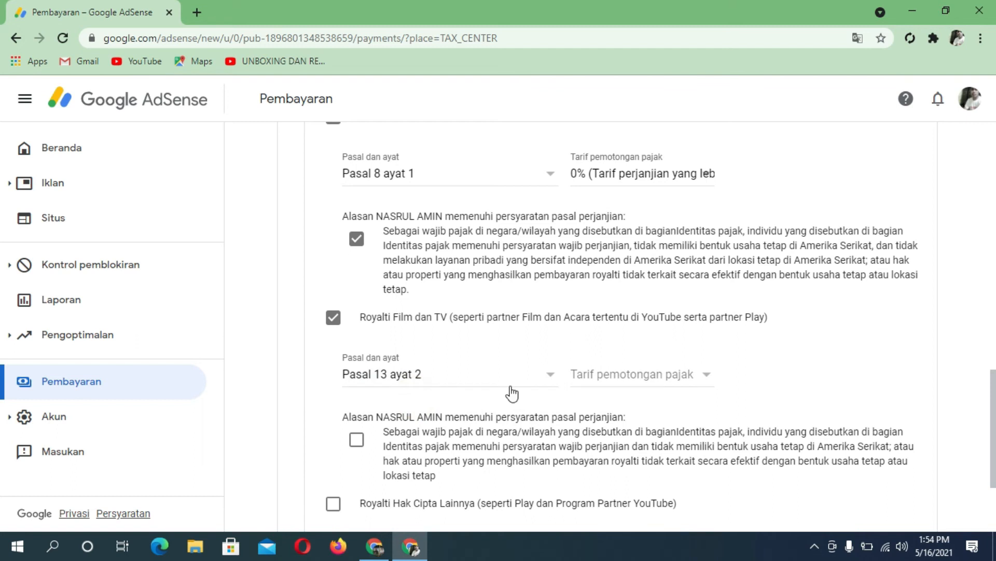
{"action": "left_click", "coordinate": [638, 382]}
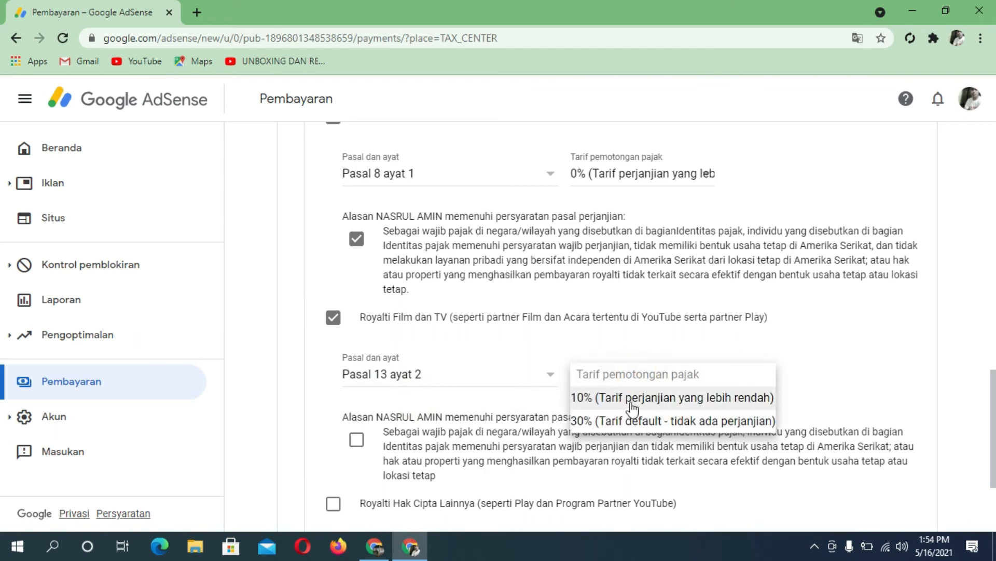
{"action": "left_click", "coordinate": [629, 403]}
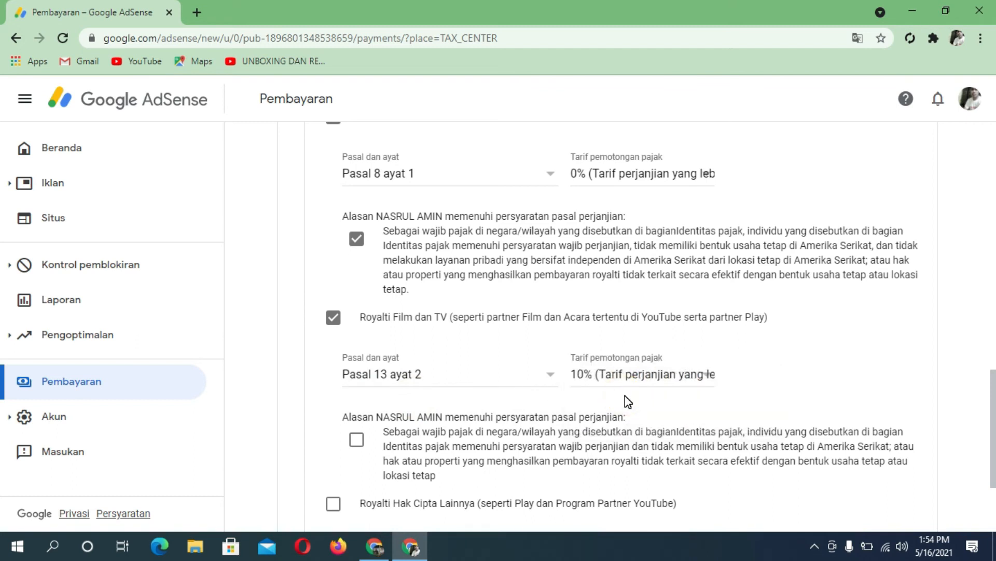
{"action": "scroll", "coordinate": [571, 379], "scroll_direction": "down", "scroll_amount": 3}
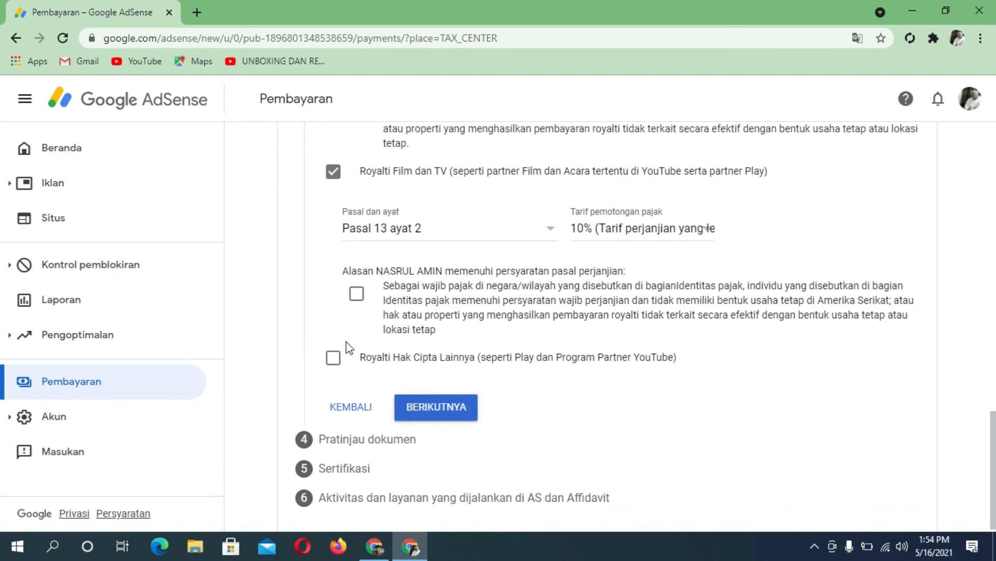
{"action": "left_click", "coordinate": [358, 295]}
Step: Claim Royalti Hak Cipta Lainnya under Pasal 13 ayat 2 at 10%, tick Alasan, and continue to preview
{"action": "left_click", "coordinate": [333, 360]}
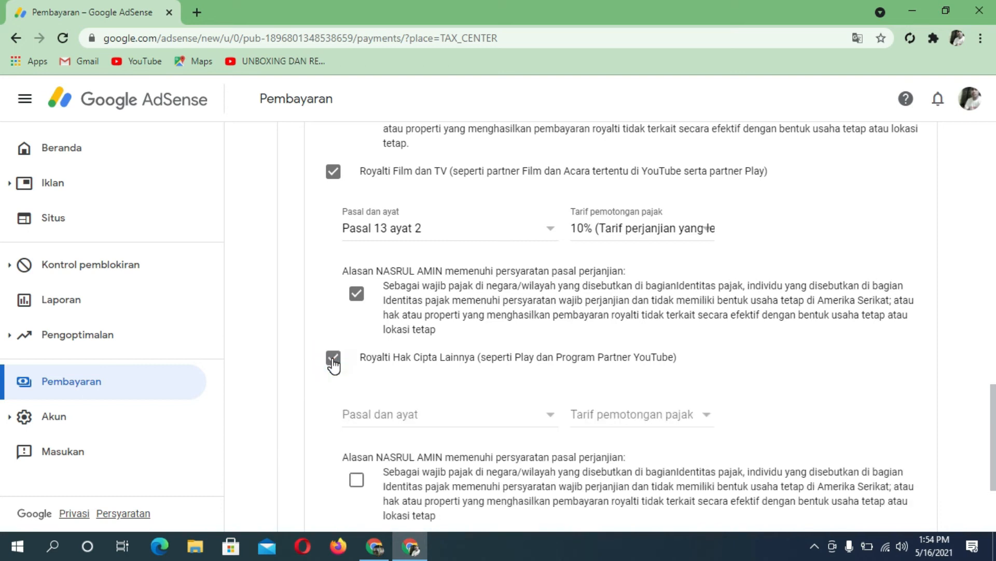
{"action": "left_click", "coordinate": [440, 417]}
{"action": "left_click", "coordinate": [418, 437]}
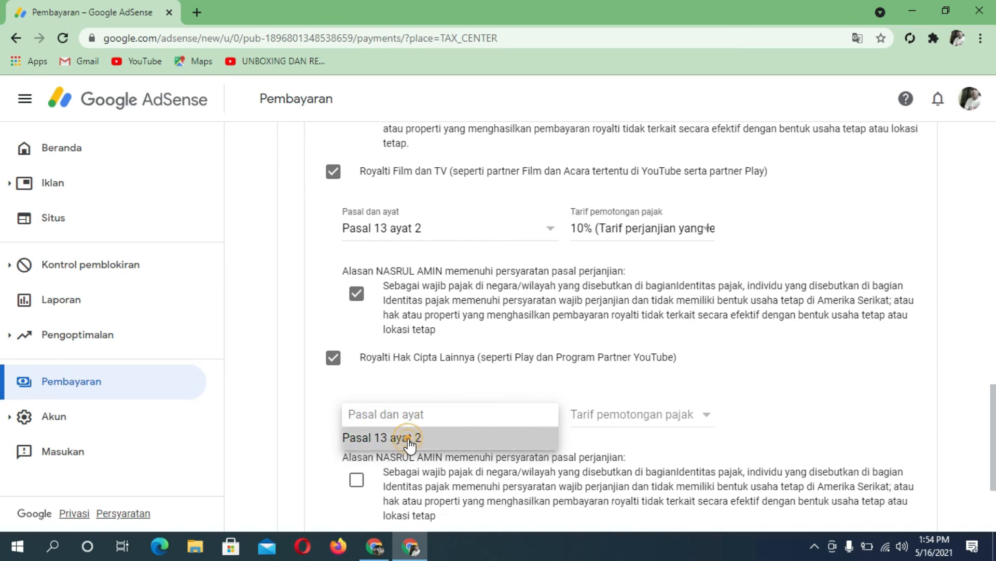
{"action": "left_click", "coordinate": [655, 415]}
{"action": "left_click", "coordinate": [621, 438]}
{"action": "scroll", "coordinate": [550, 418], "scroll_direction": "down", "scroll_amount": 3}
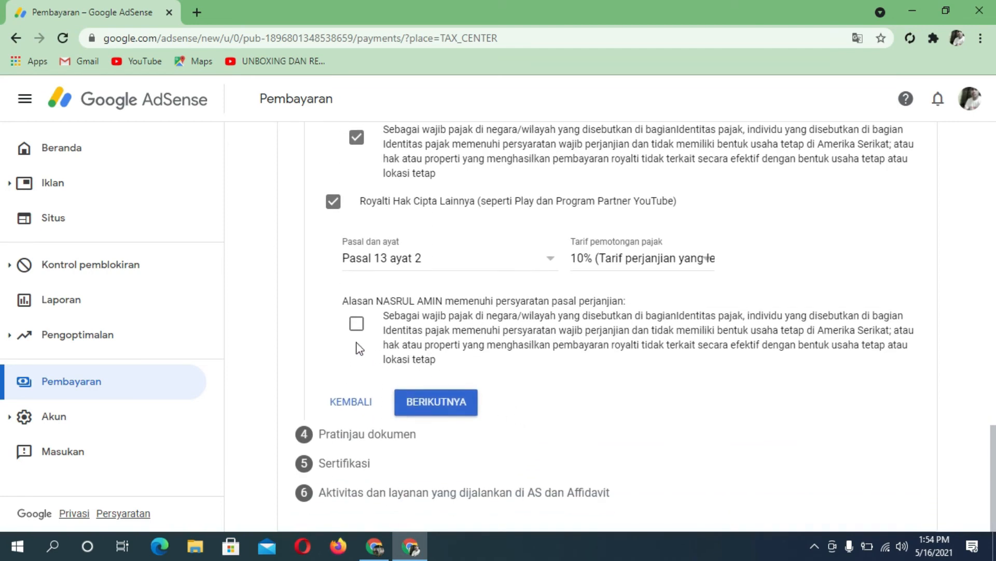
{"action": "left_click", "coordinate": [356, 326]}
{"action": "left_click", "coordinate": [432, 402]}
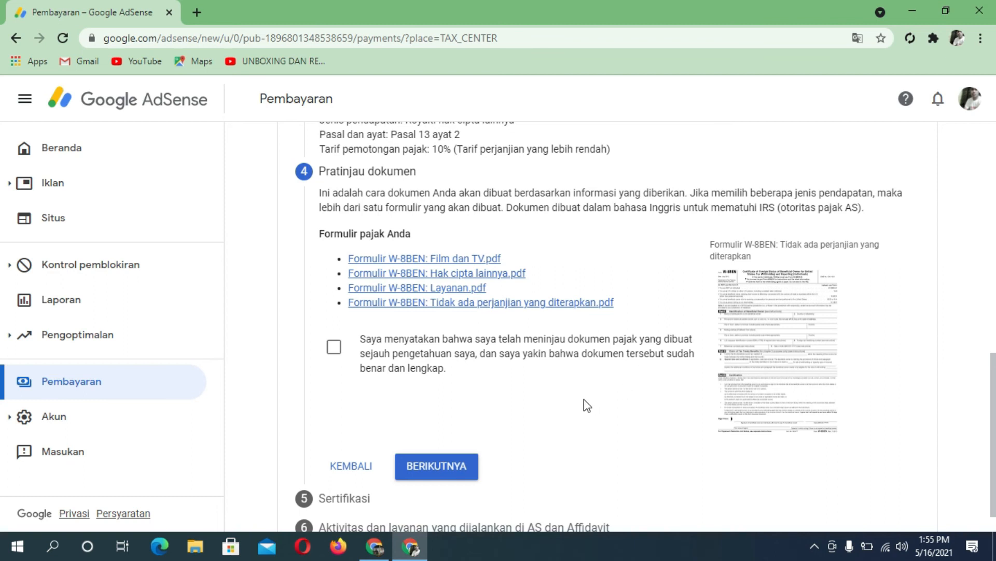
Step: Declare the four generated W-8BEN documents reviewed and correct, then proceed past Pratinjau dokumen
{"action": "left_click", "coordinate": [334, 347]}
{"action": "scroll", "coordinate": [623, 348], "scroll_direction": "down", "scroll_amount": 1}
{"action": "scroll", "coordinate": [617, 347], "scroll_direction": "down", "scroll_amount": 1}
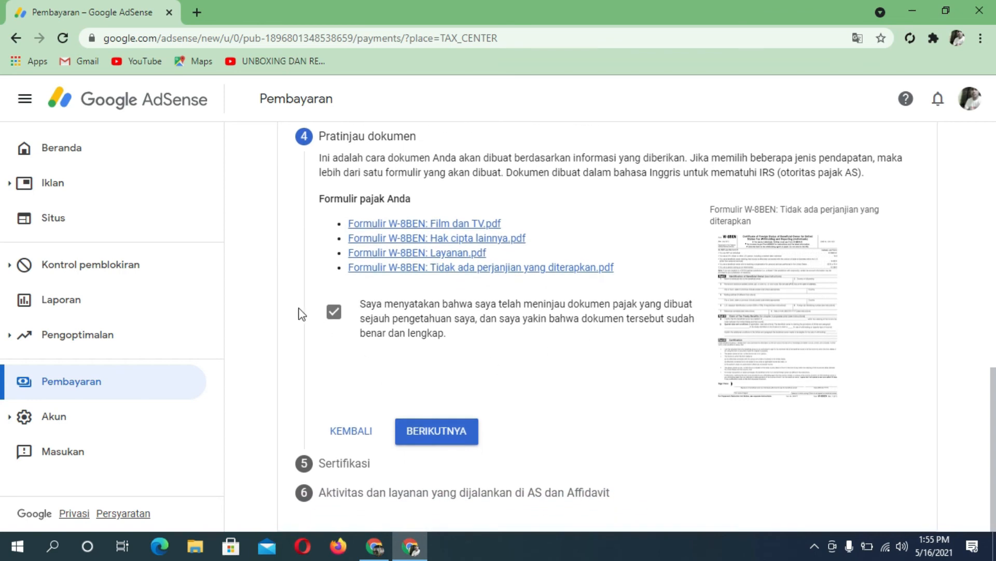
{"action": "left_click", "coordinate": [423, 436]}
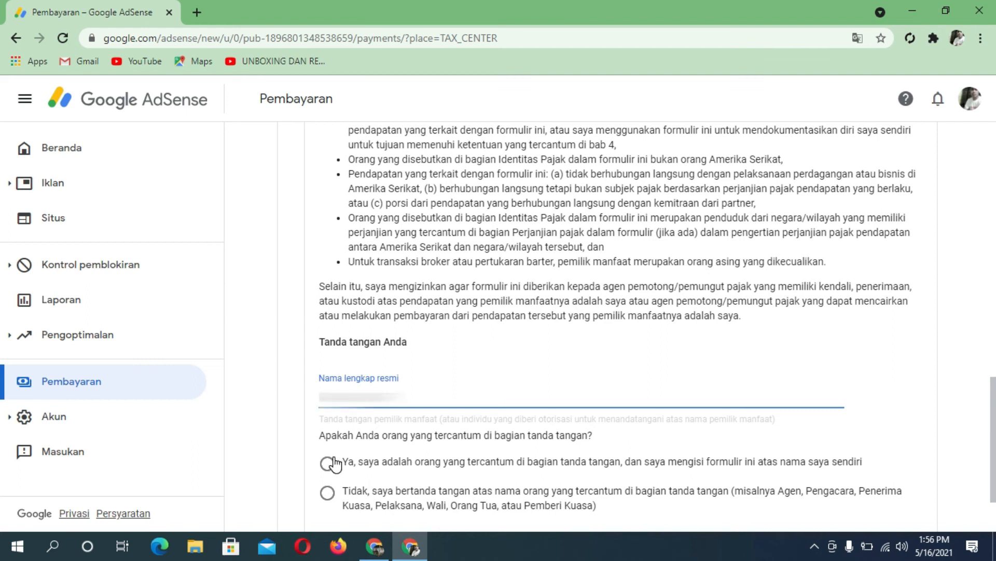
Step: Sign the certification with your full legal name and answer 'Ya' to signing on your own behalf
{"action": "type", "text": "***"}
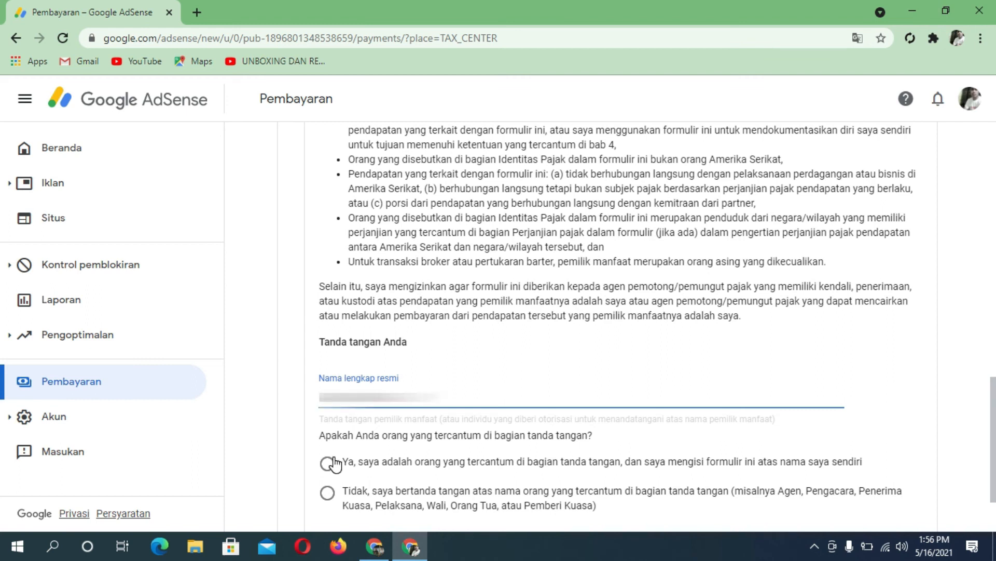
{"action": "scroll", "coordinate": [334, 464], "scroll_direction": "down", "scroll_amount": 2}
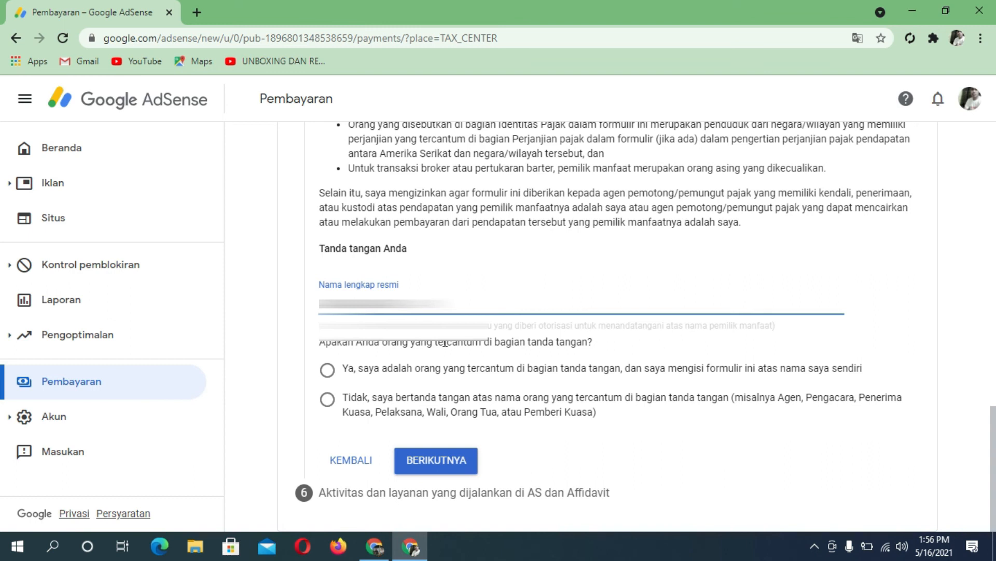
{"action": "left_click", "coordinate": [328, 369]}
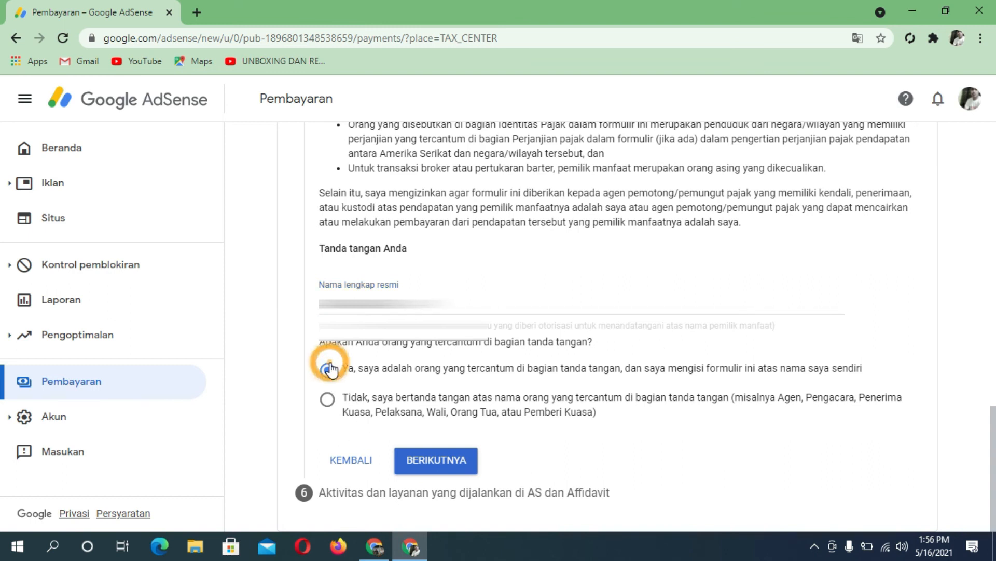
{"action": "left_click", "coordinate": [445, 461]}
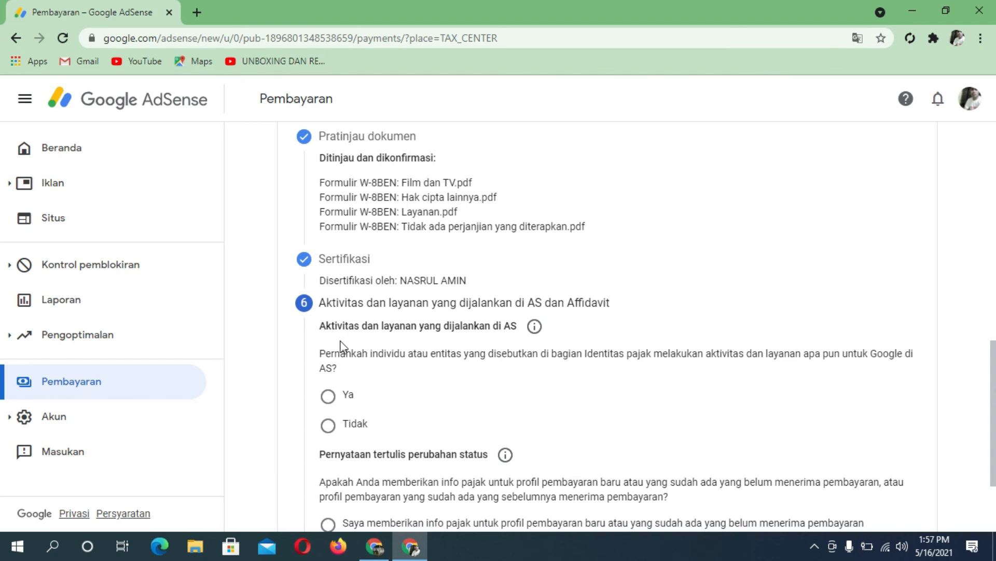
Step: Answer 'Tidak' to US activities, declare services outside the US, choose the new-profile affidavit, and submit
{"action": "left_click", "coordinate": [328, 425]}
{"action": "scroll", "coordinate": [387, 429], "scroll_direction": "down", "scroll_amount": 1}
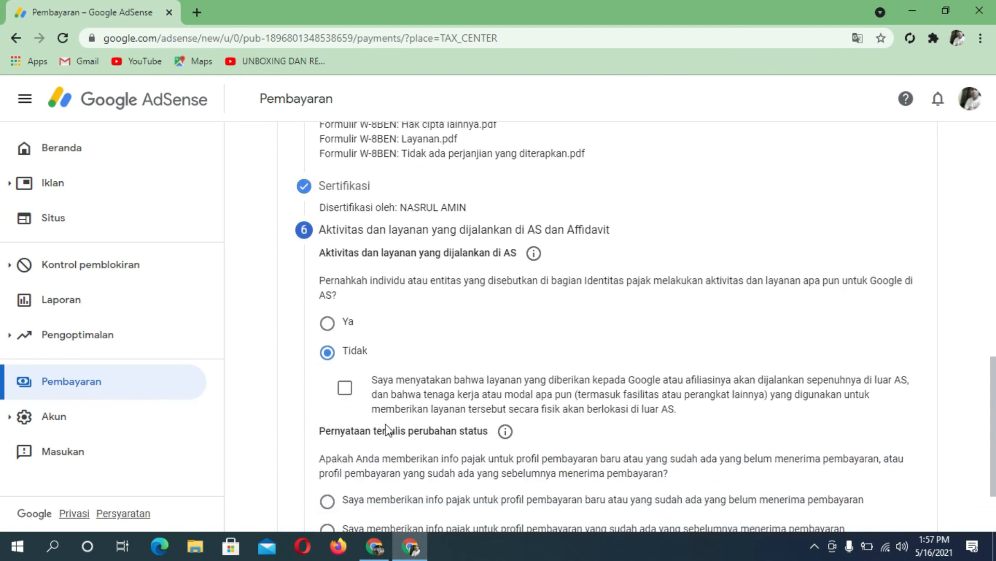
{"action": "left_click", "coordinate": [345, 388]}
{"action": "scroll", "coordinate": [401, 387], "scroll_direction": "down", "scroll_amount": 2}
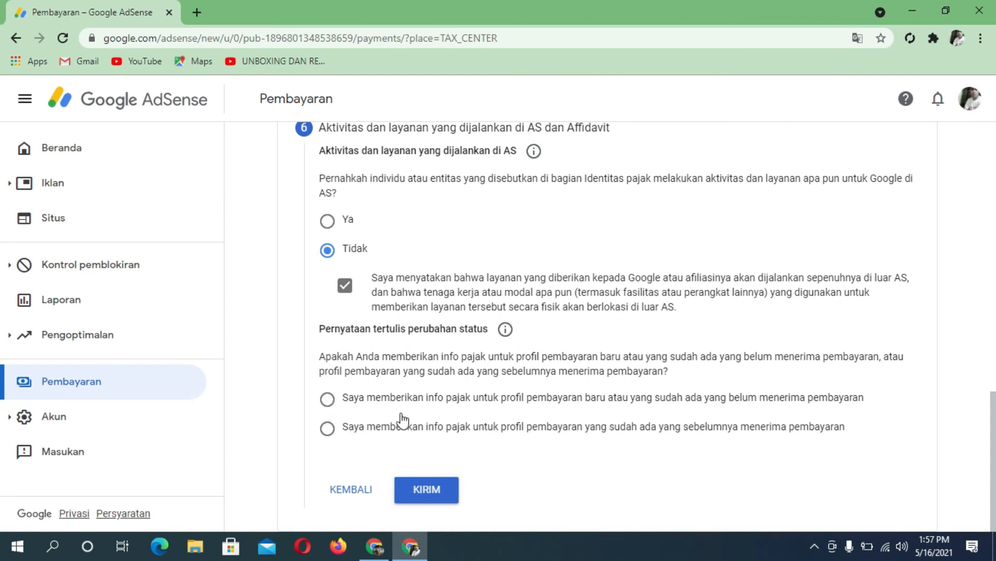
{"action": "left_click", "coordinate": [327, 399]}
{"action": "left_click", "coordinate": [419, 496]}
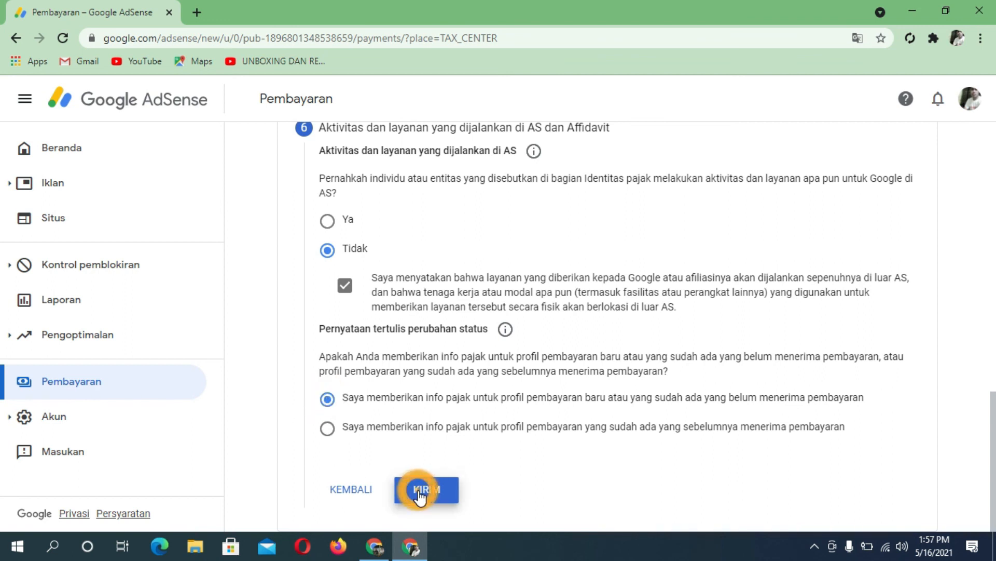